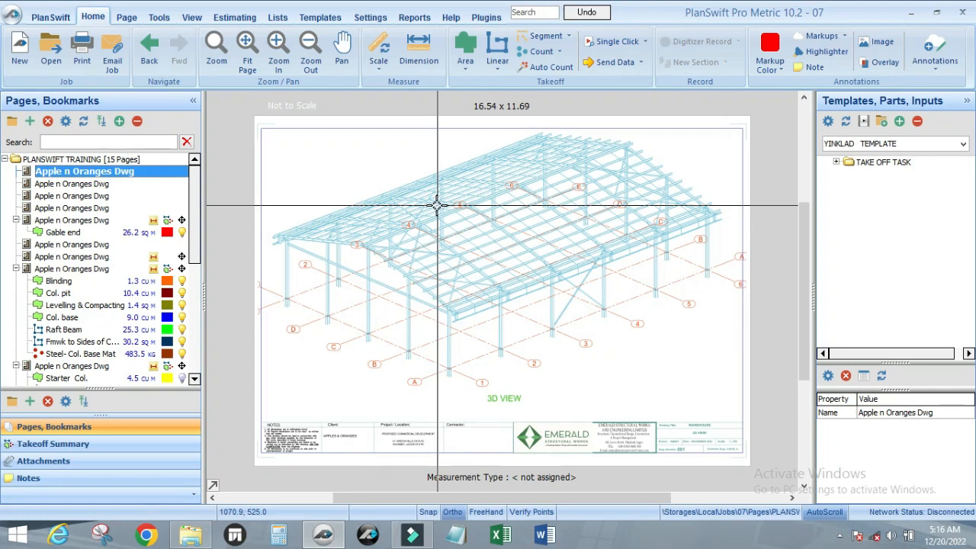
Step: Open the ground beam details page from its 16mm raft beam steel takeoff, check the neighbouring takeoffs, and deselect the item
drag(192, 195, 195, 320)
click(89, 295)
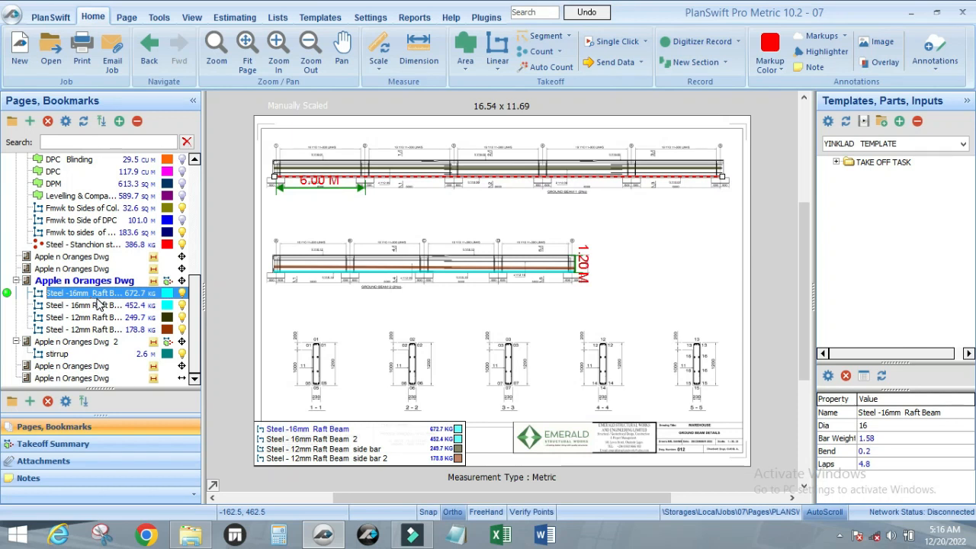
scroll(195, 302, up, 3)
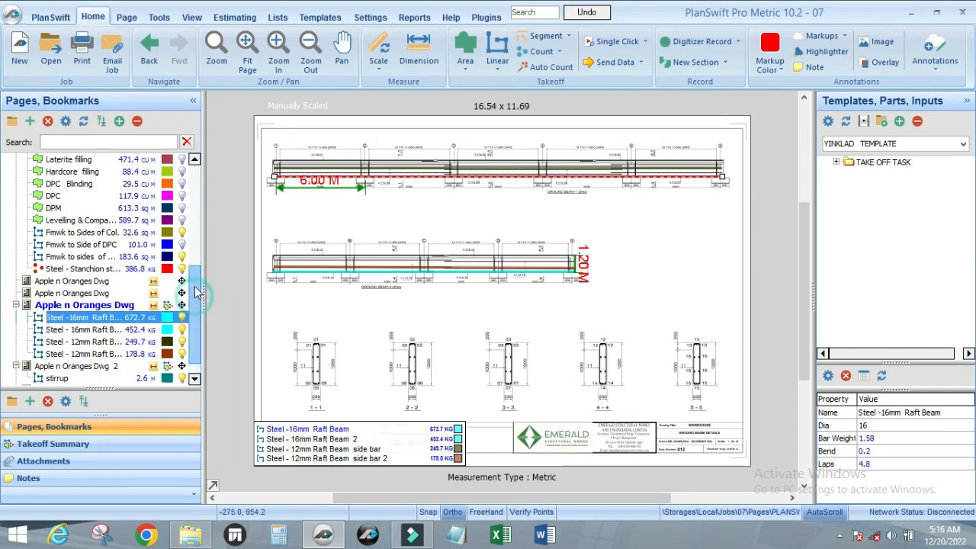
scroll(195, 302, down, 2)
scroll(195, 302, down, 1)
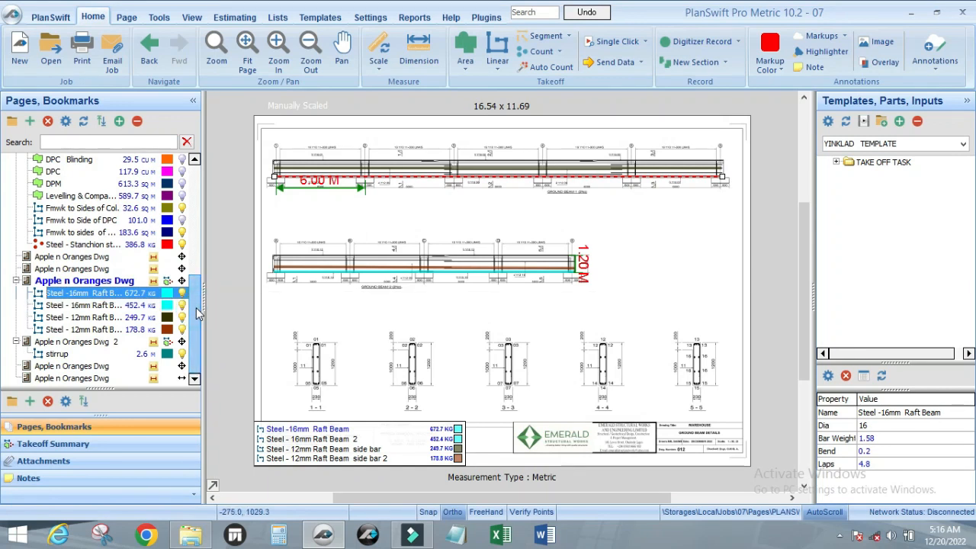
scroll(196, 308, up, 2)
scroll(196, 313, down, 2)
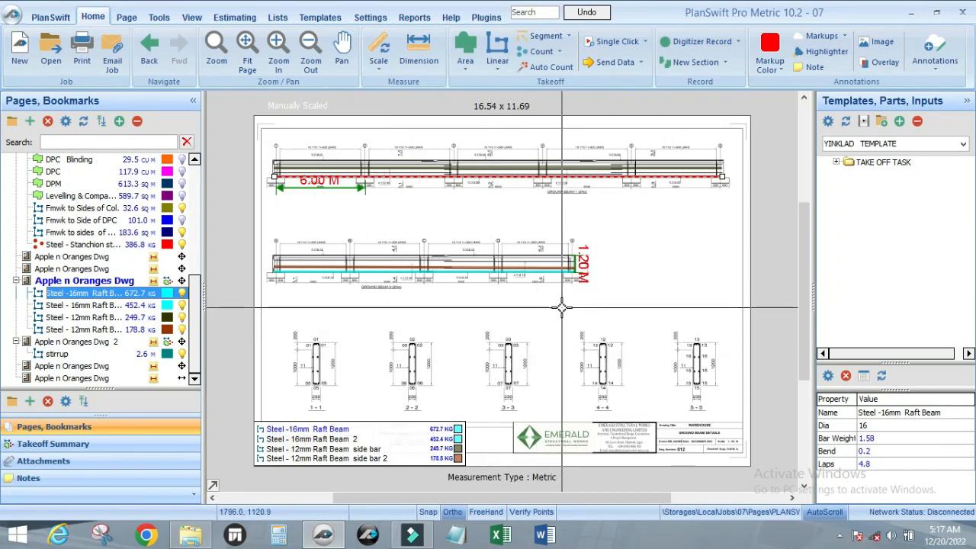
click(614, 235)
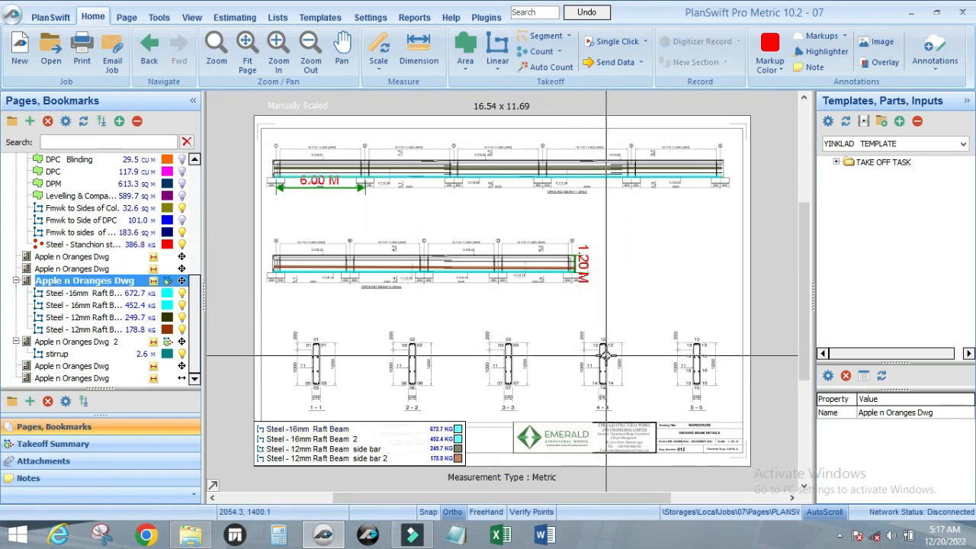
Step: Examine the beam cross-sections and the drawing scale stated in the title block of the ground beam details page
scroll(609, 387, up, 3)
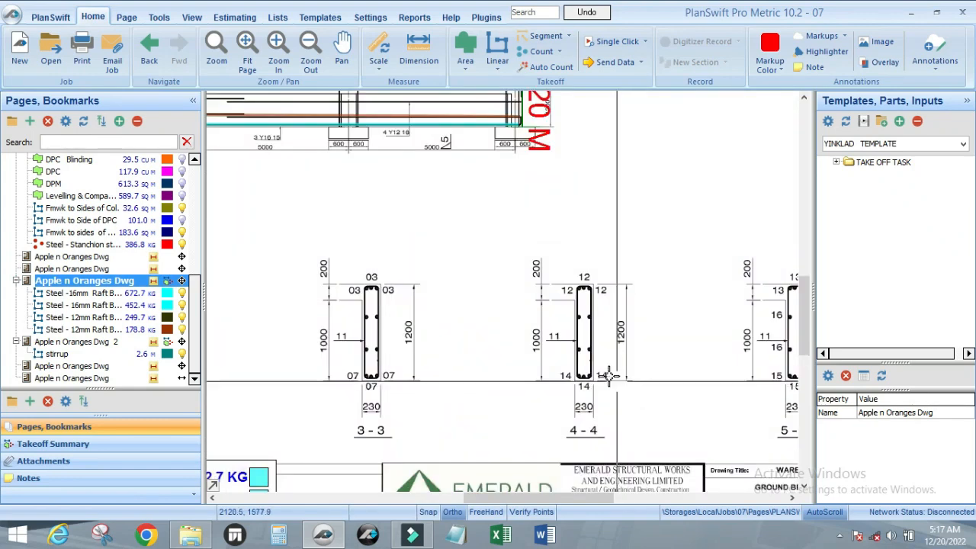
scroll(519, 343, down, 3)
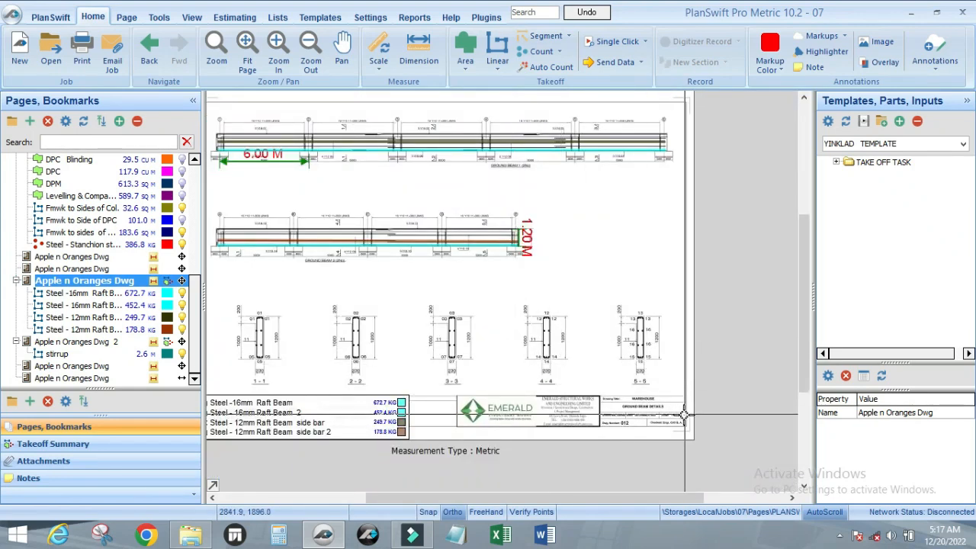
scroll(688, 406, up, 4)
scroll(688, 406, up, 2)
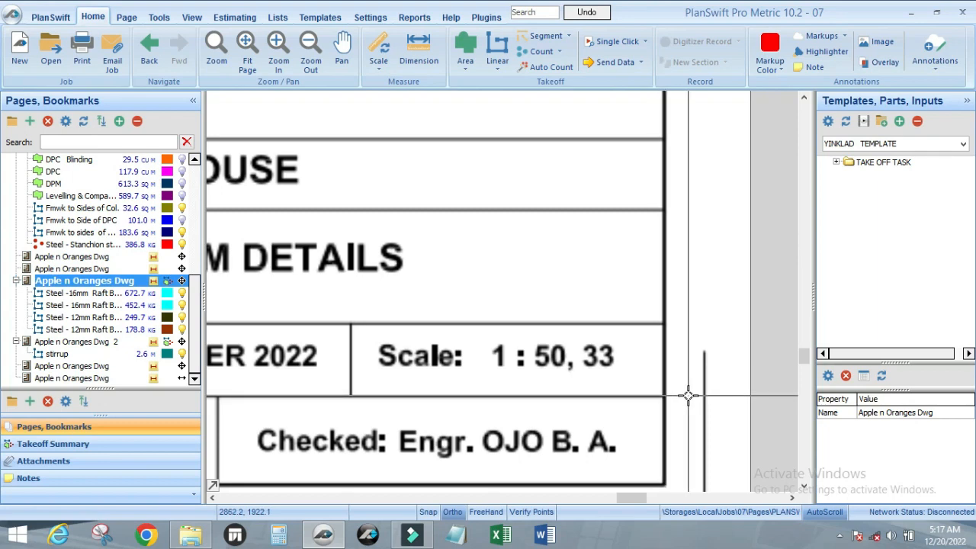
scroll(674, 390, down, 4)
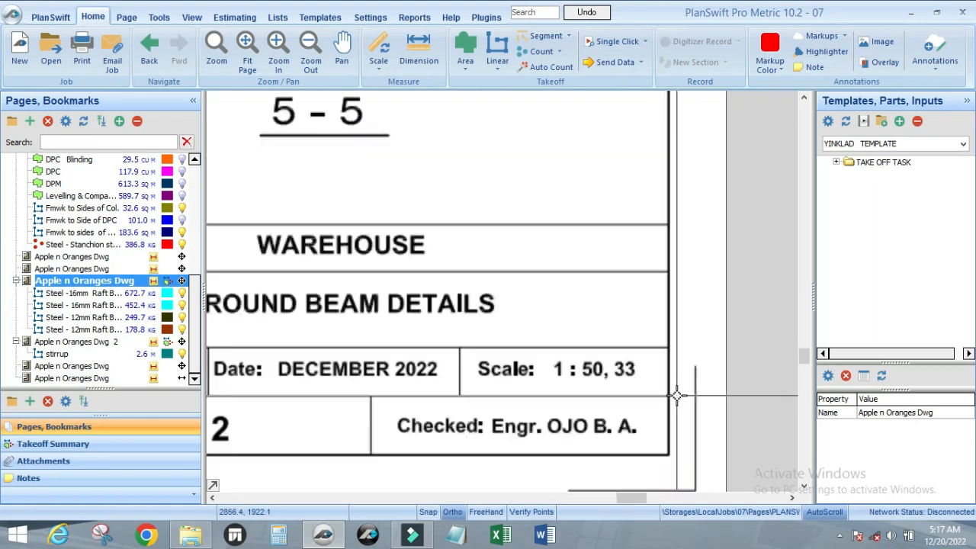
scroll(673, 391, up, 2)
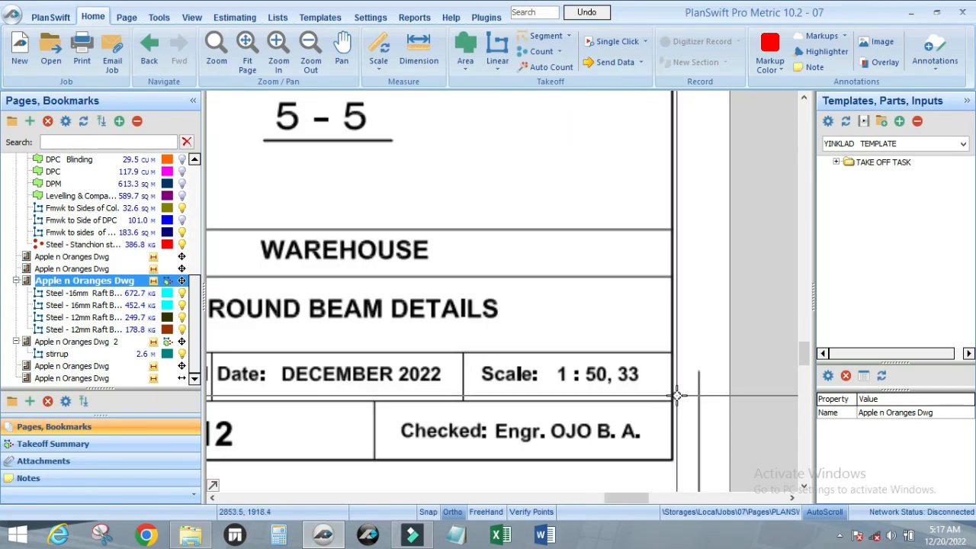
scroll(686, 393, down, 2)
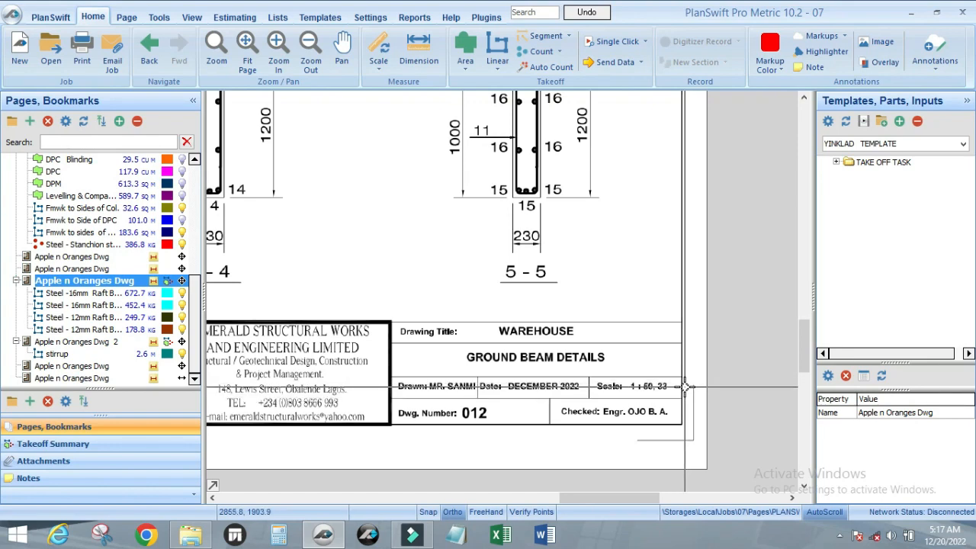
scroll(688, 391, down, 3)
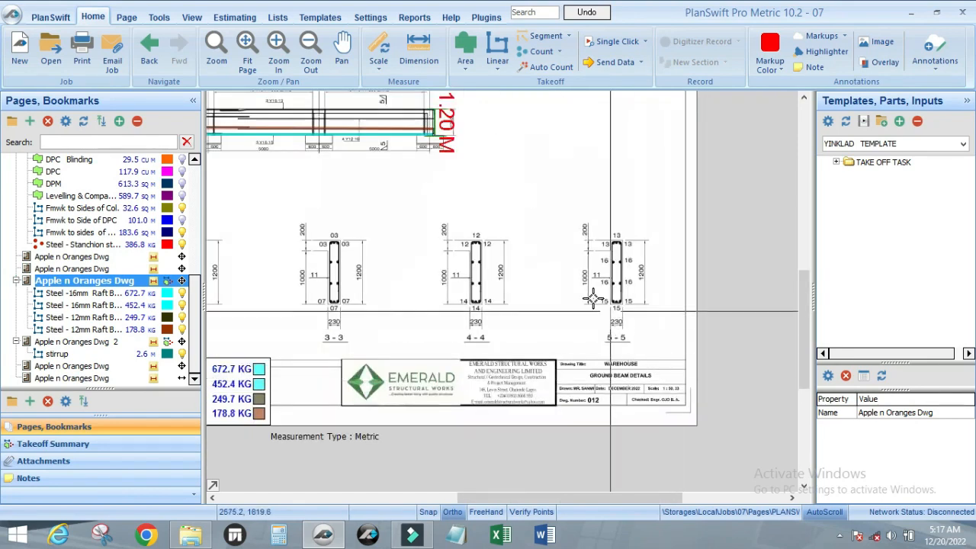
scroll(494, 183, up, 4)
scroll(588, 246, down, 3)
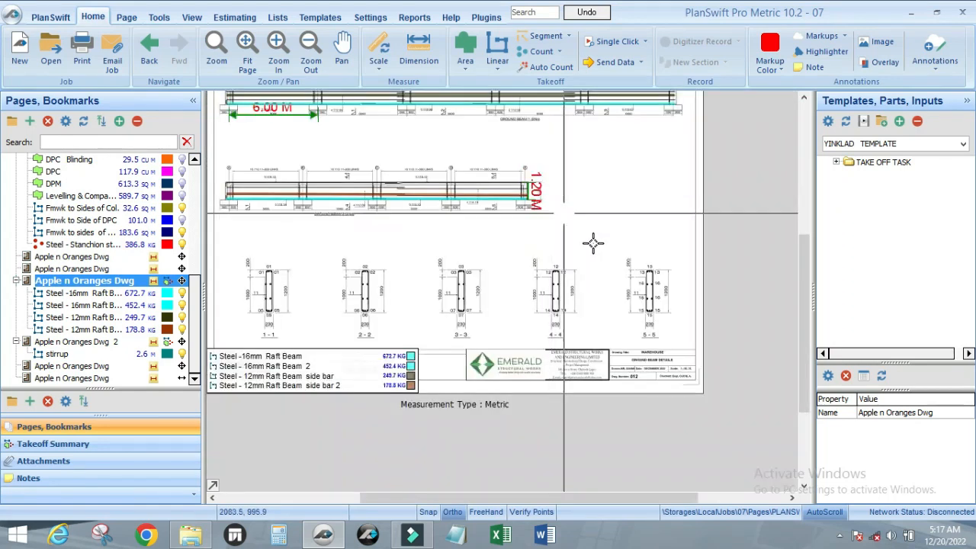
scroll(646, 327, up, 5)
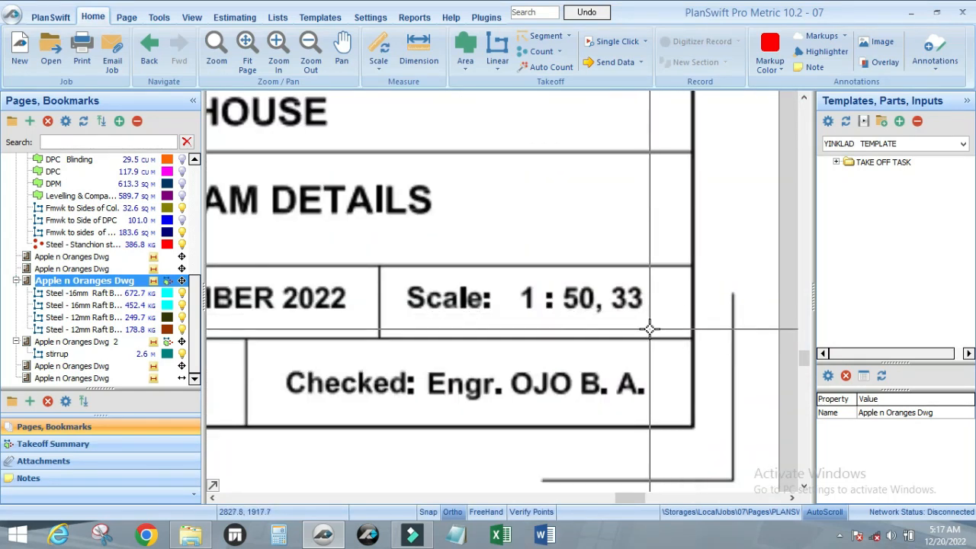
scroll(654, 328, down, 3)
scroll(663, 329, up, 3)
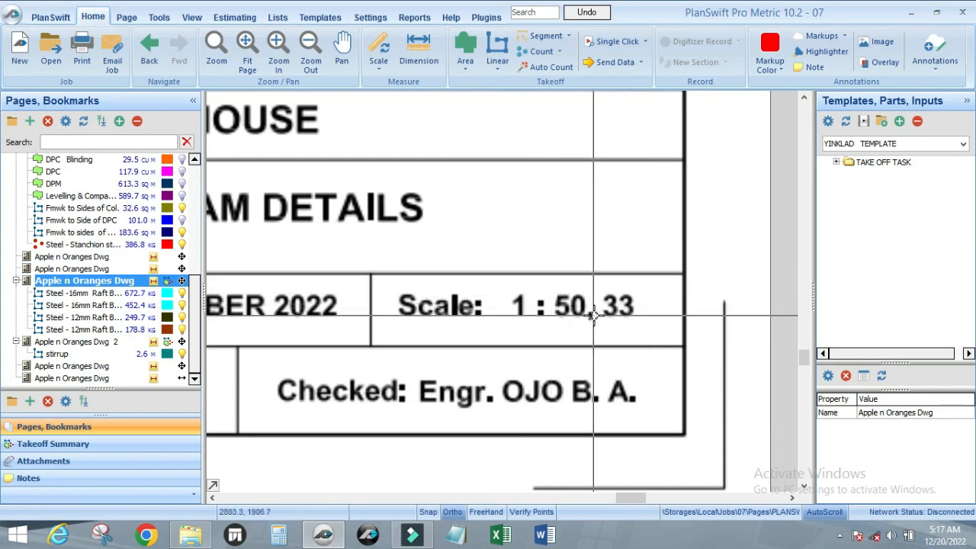
scroll(662, 330, down, 3)
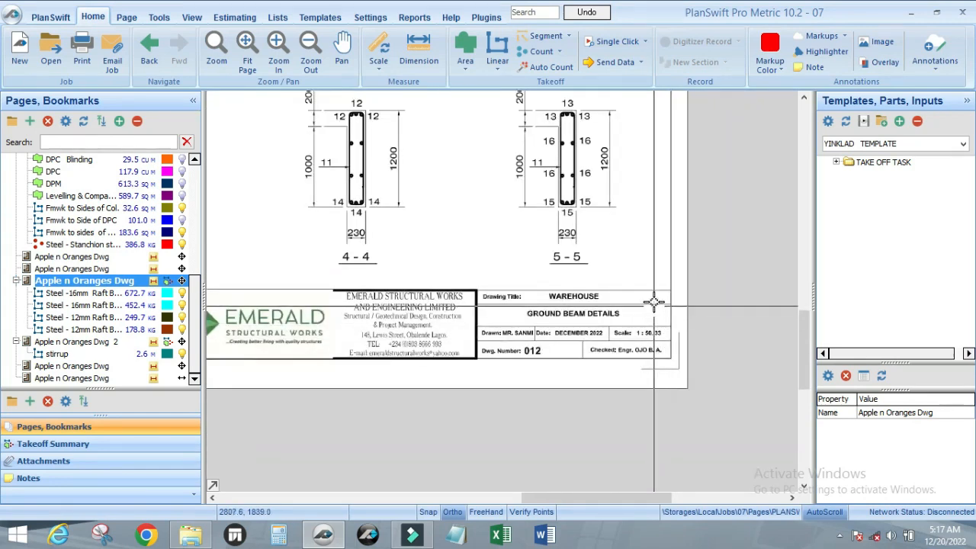
scroll(645, 363, up, 3)
scroll(644, 364, down, 6)
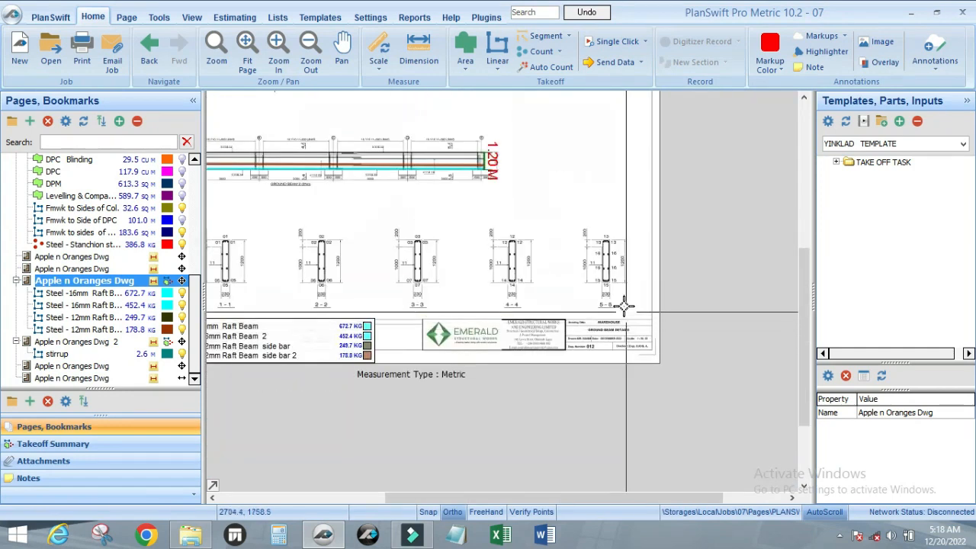
scroll(554, 242, up, 3)
scroll(516, 211, down, 3)
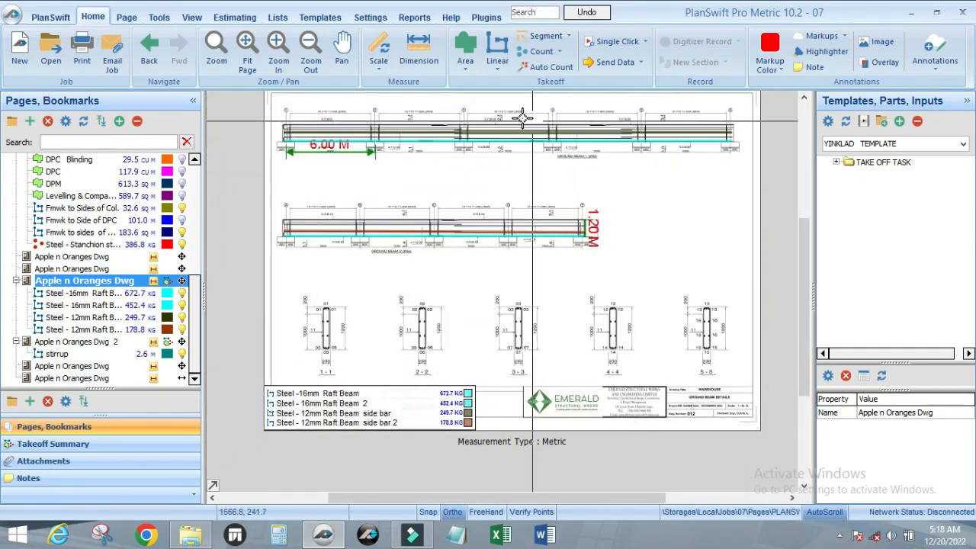
Step: Compare Ground Beam 2's height dimension with the cross-sections below it and the scale in the title block
scroll(589, 225, up, 5)
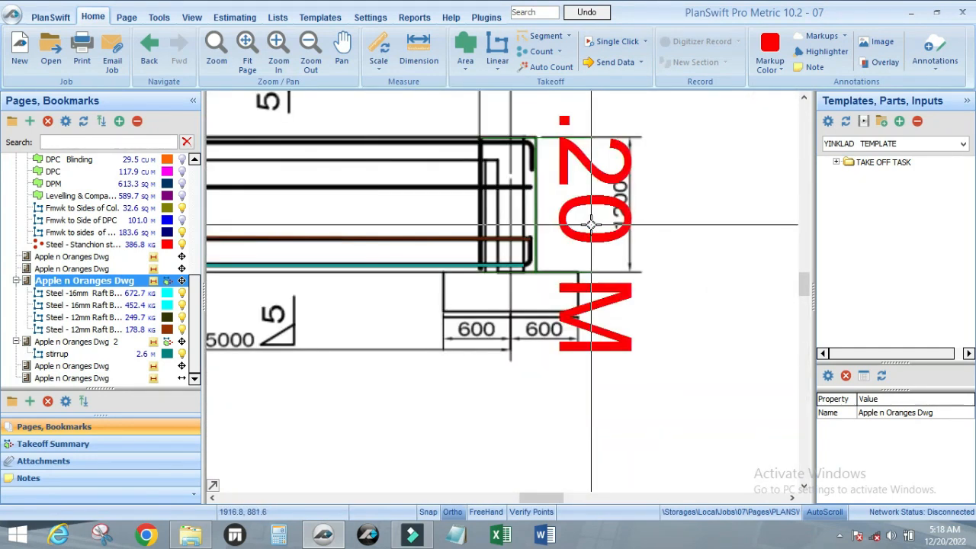
scroll(647, 226, down, 3)
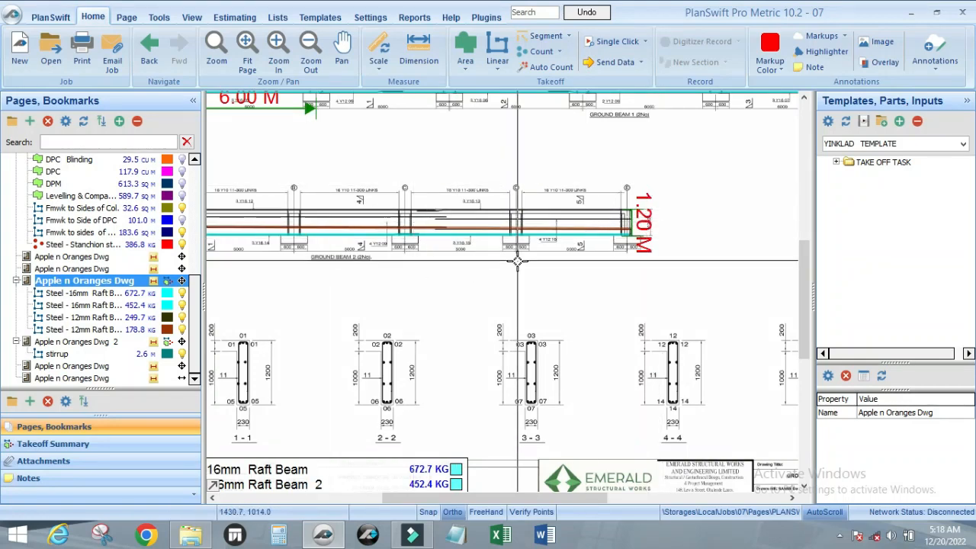
scroll(518, 261, down, 3)
scroll(454, 233, up, 3)
scroll(460, 234, down, 2)
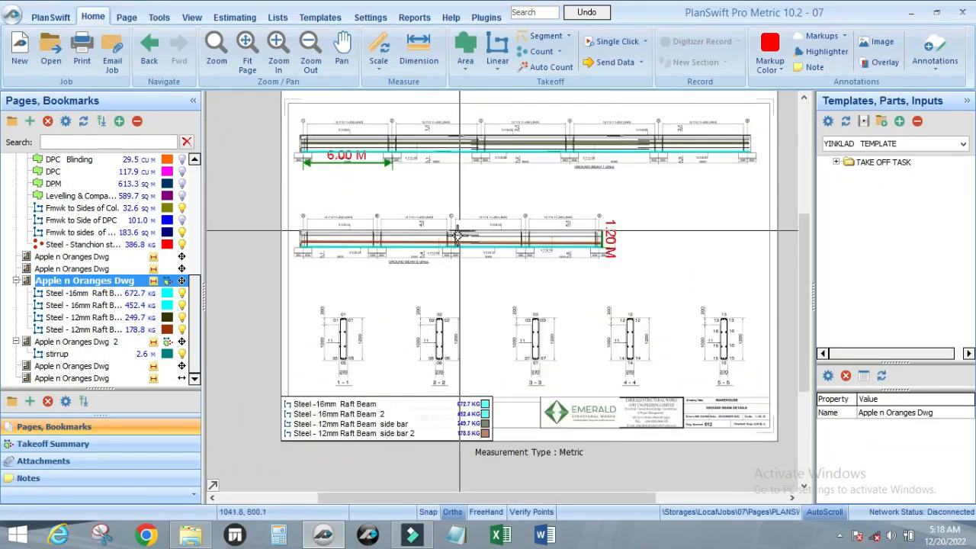
scroll(458, 235, up, 4)
scroll(452, 275, down, 3)
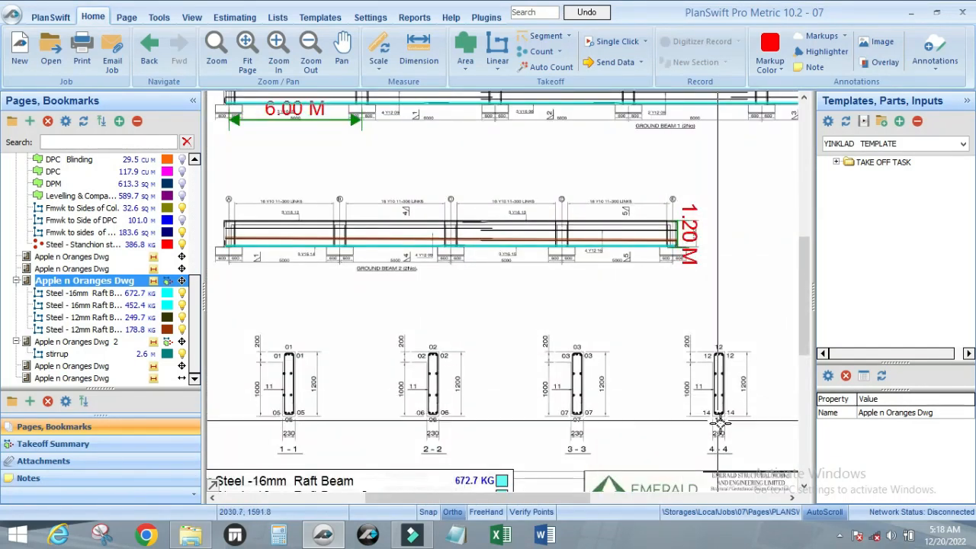
scroll(719, 421, up, 4)
scroll(453, 282, down, 2)
scroll(709, 391, down, 2)
scroll(688, 376, up, 4)
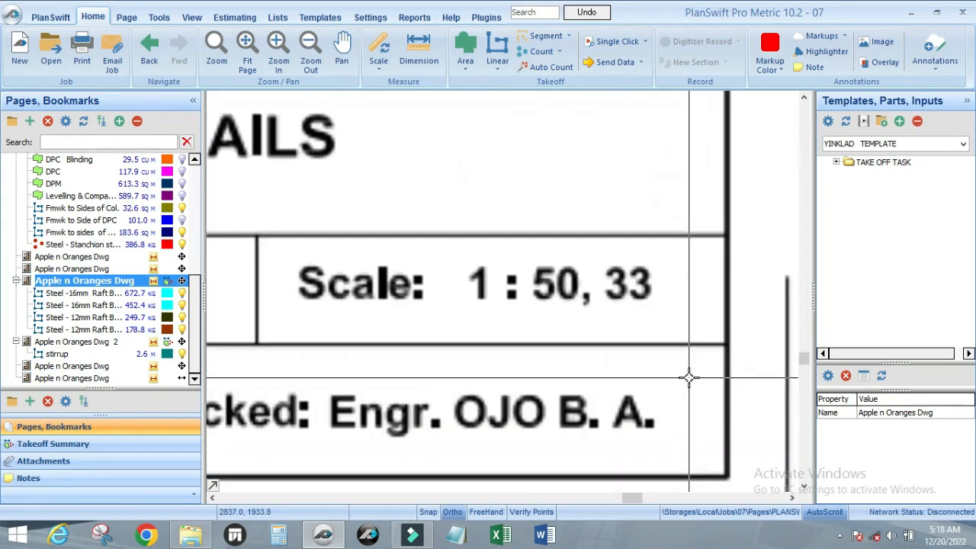
scroll(688, 376, down, 4)
scroll(550, 213, up, 1)
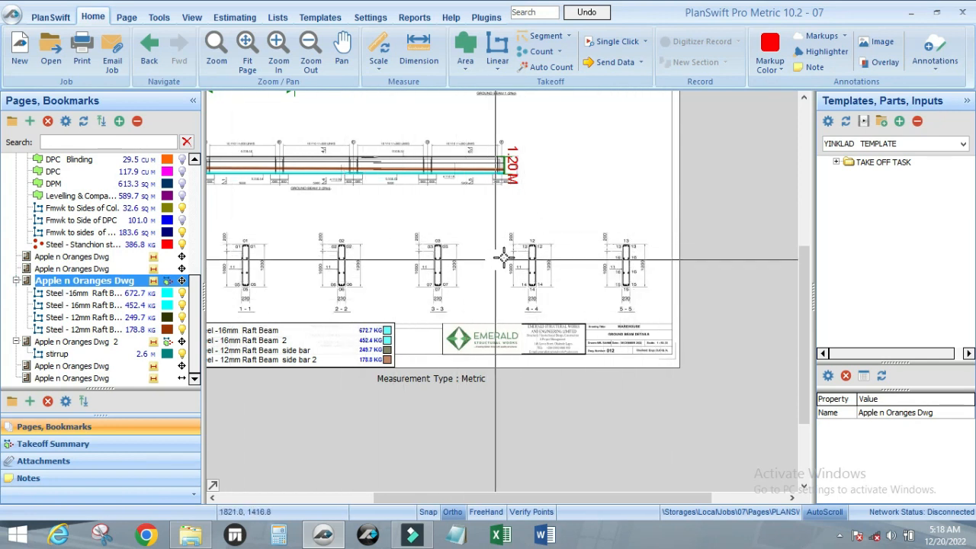
scroll(531, 191, up, 3)
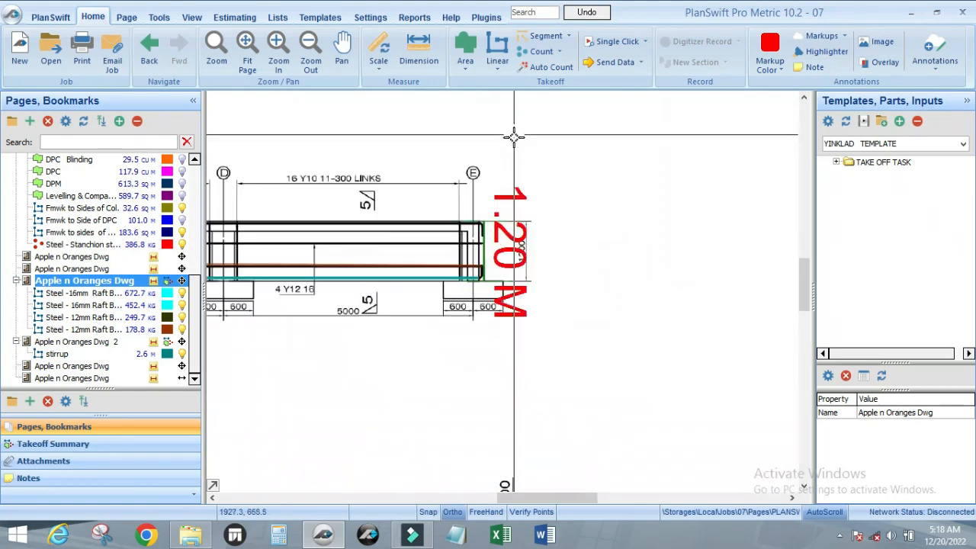
scroll(513, 135, down, 1)
scroll(483, 228, up, 1)
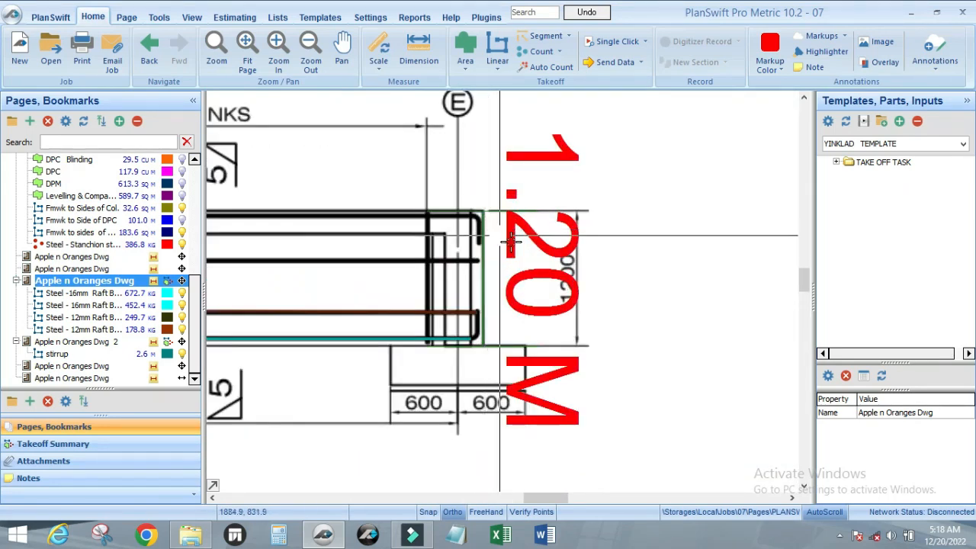
scroll(479, 228, down, 3)
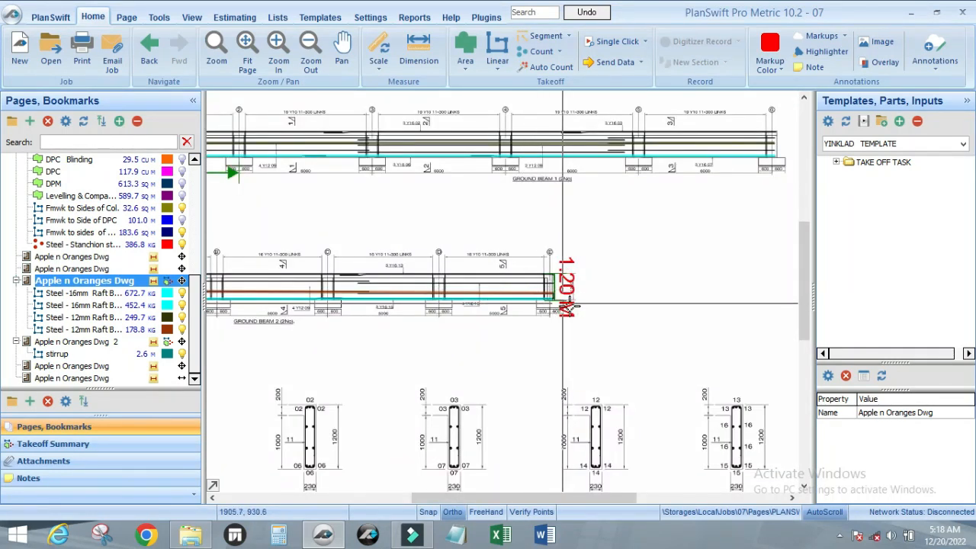
scroll(573, 292, down, 3)
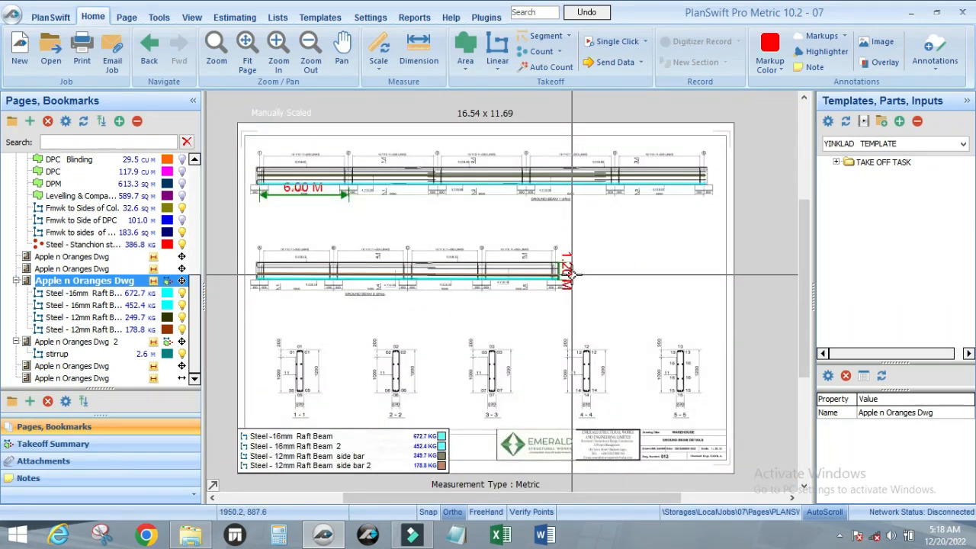
scroll(621, 276, up, 2)
scroll(581, 355, down, 2)
scroll(582, 357, up, 3)
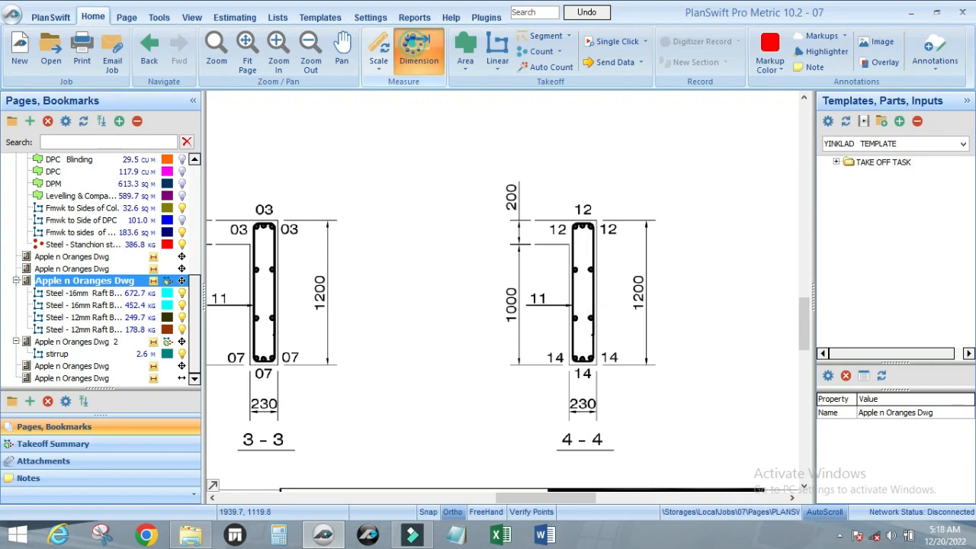
Step: Dimension the full height of section 4-4 along its outer right edge and select the new dimension
click(413, 45)
scroll(571, 219, up, 5)
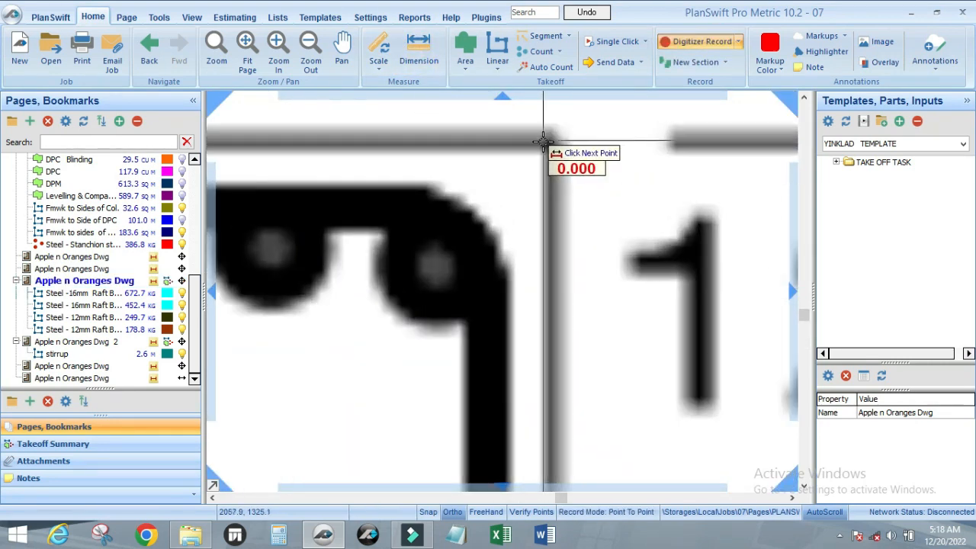
scroll(548, 143, down, 5)
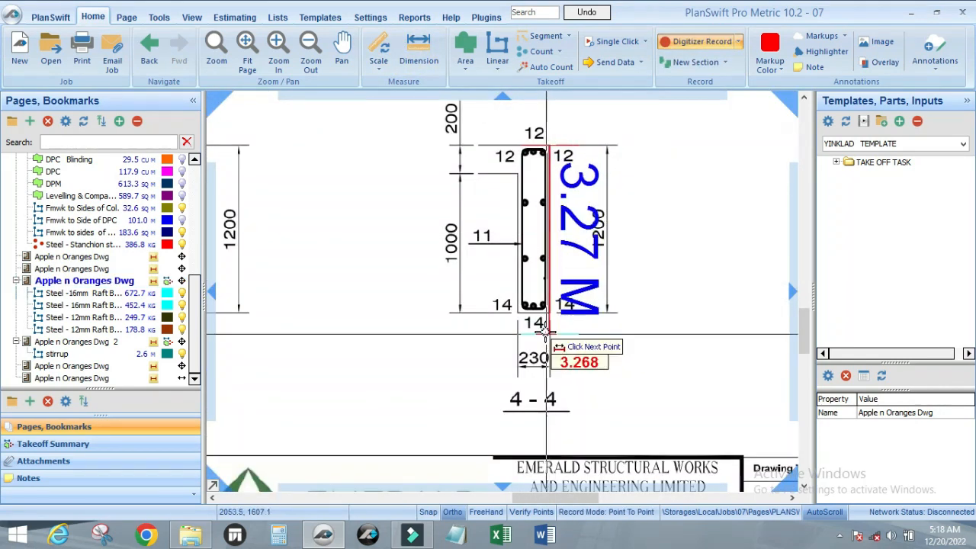
scroll(560, 259, up, 4)
scroll(570, 251, up, 2)
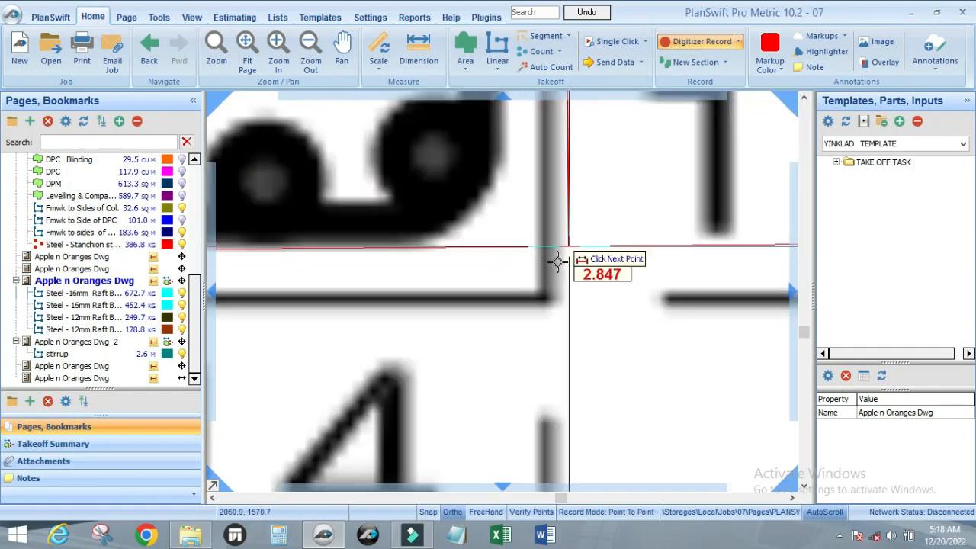
click(544, 298)
scroll(532, 333, down, 3)
scroll(532, 334, down, 3)
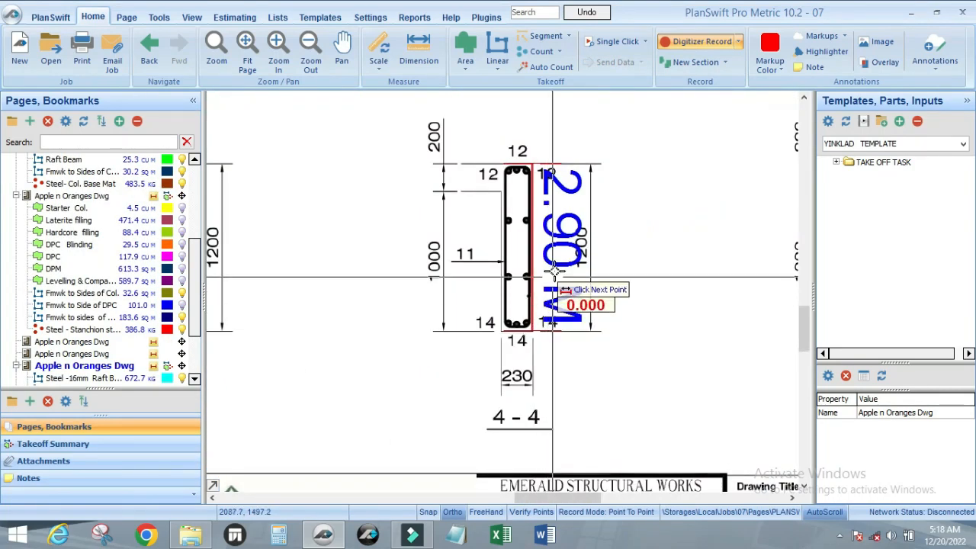
scroll(560, 267, up, 3)
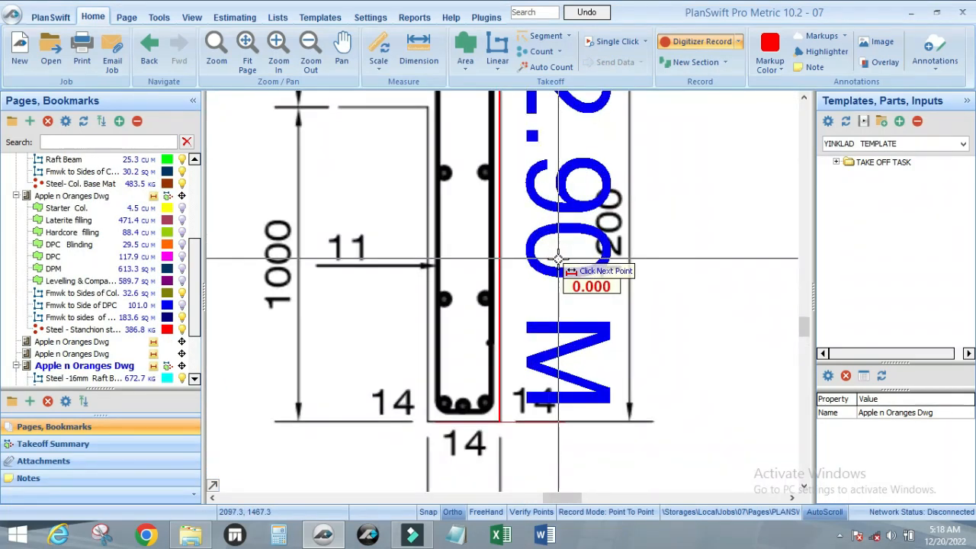
click(499, 302)
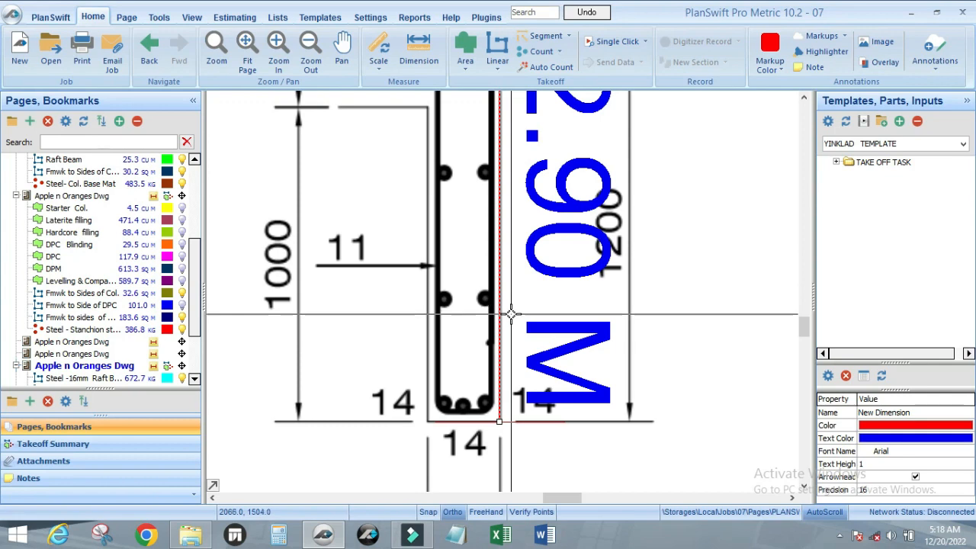
Step: Delete the new height dimension from section 4-4
key(Delete)
scroll(601, 350, down, 8)
scroll(557, 273, up, 6)
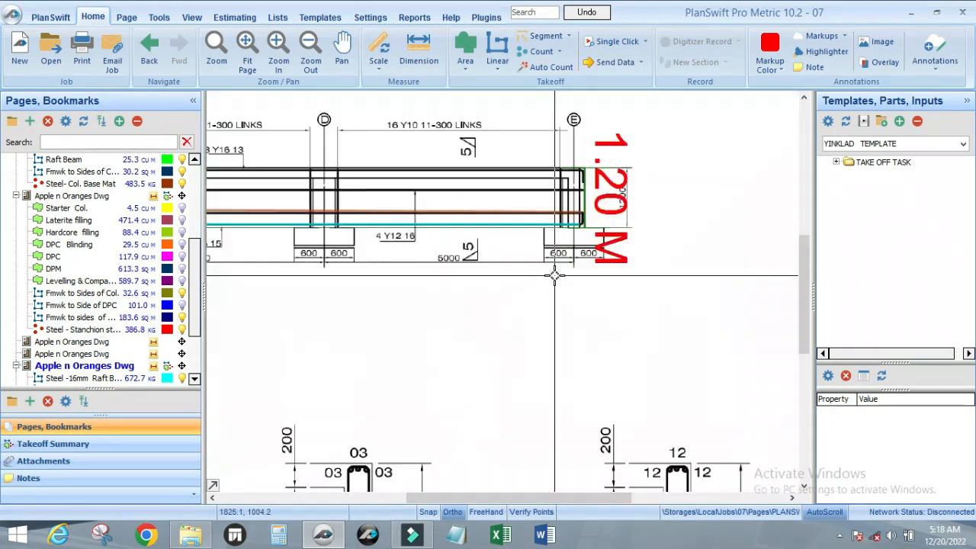
Step: Dimension the 5000 mm bay between grids C and D below the Ground Beam 2 elevation
scroll(576, 272, down, 5)
scroll(435, 178, up, 5)
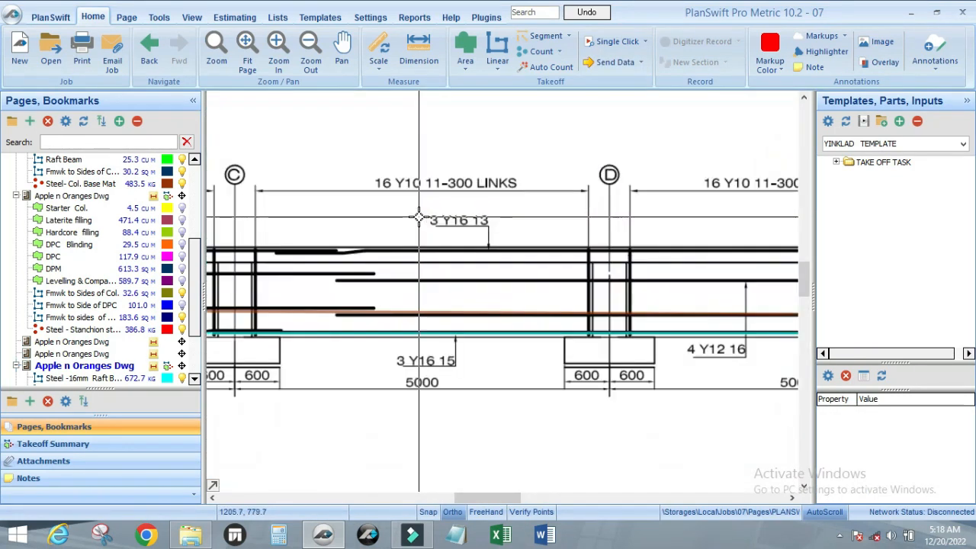
scroll(464, 200, down, 5)
scroll(344, 197, up, 5)
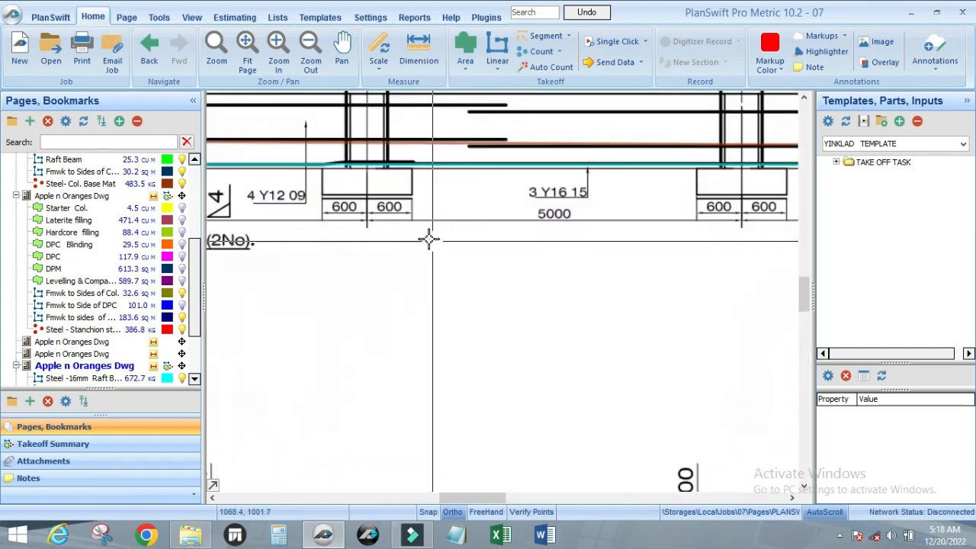
click(427, 48)
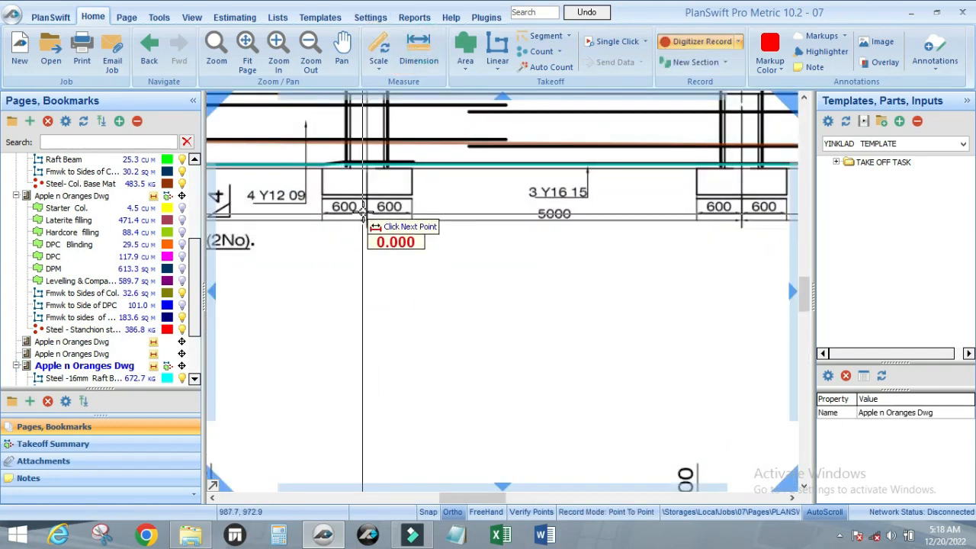
scroll(368, 244, up, 5)
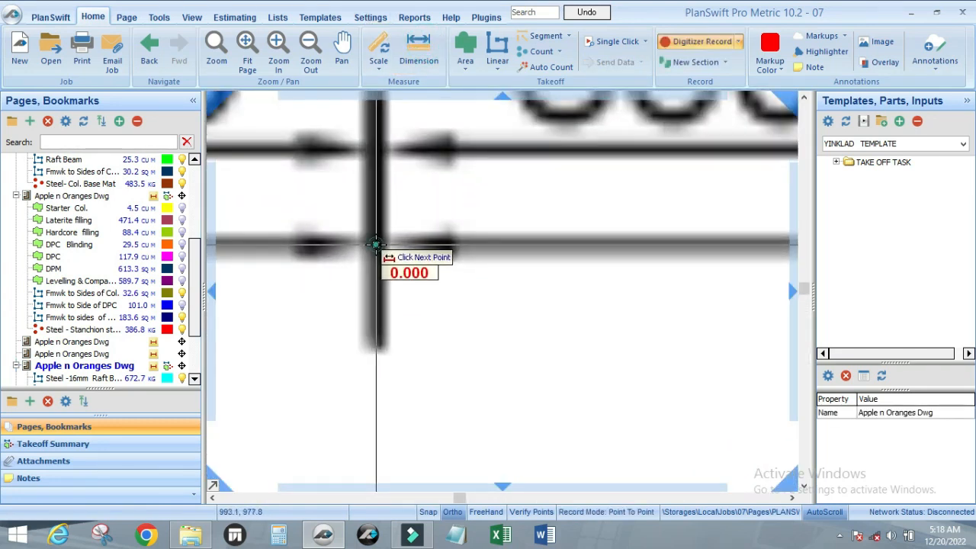
scroll(375, 244, down, 5)
scroll(457, 257, up, 4)
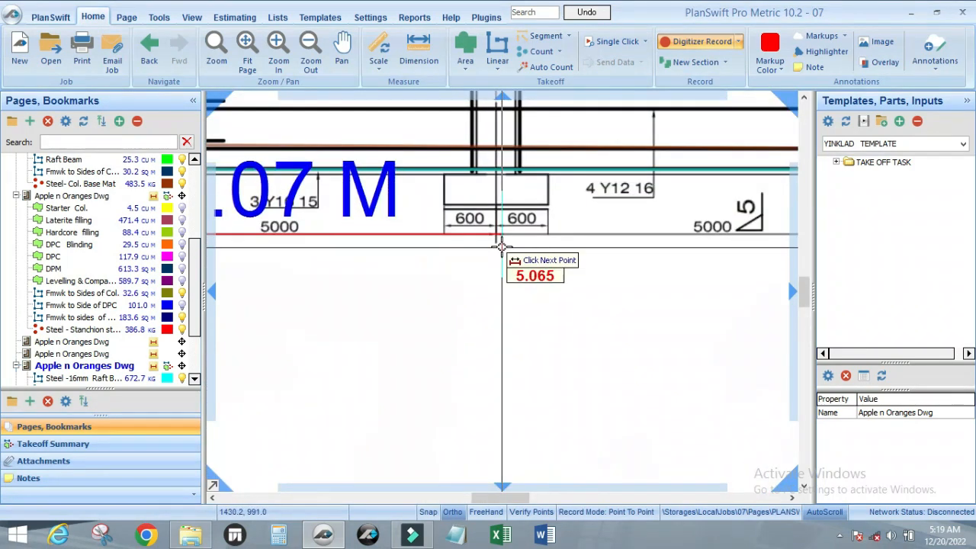
scroll(495, 242, down, 2)
scroll(512, 230, up, 1)
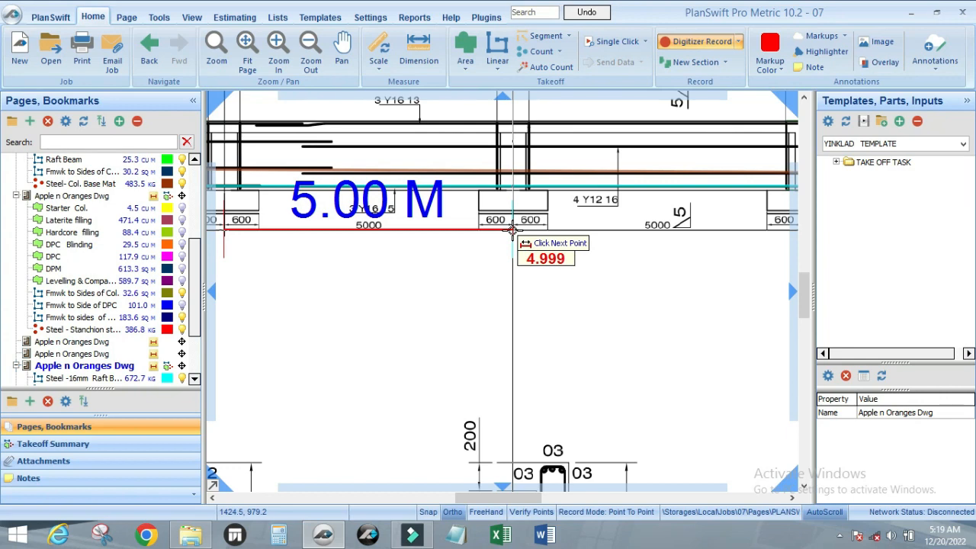
key(Escape)
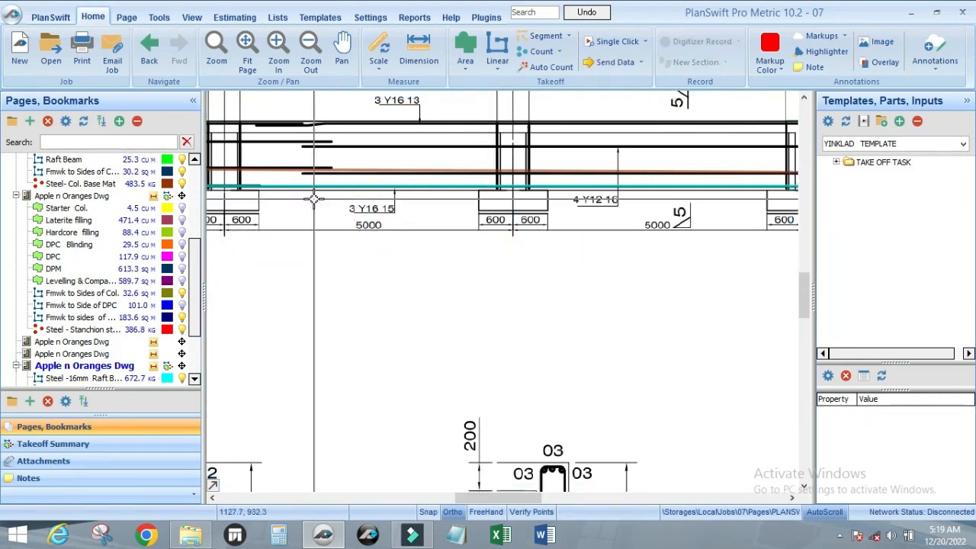
Step: Delete the new bay dimension below Ground Beam 2 and look over the cross-sections
drag(313, 199, 216, 273)
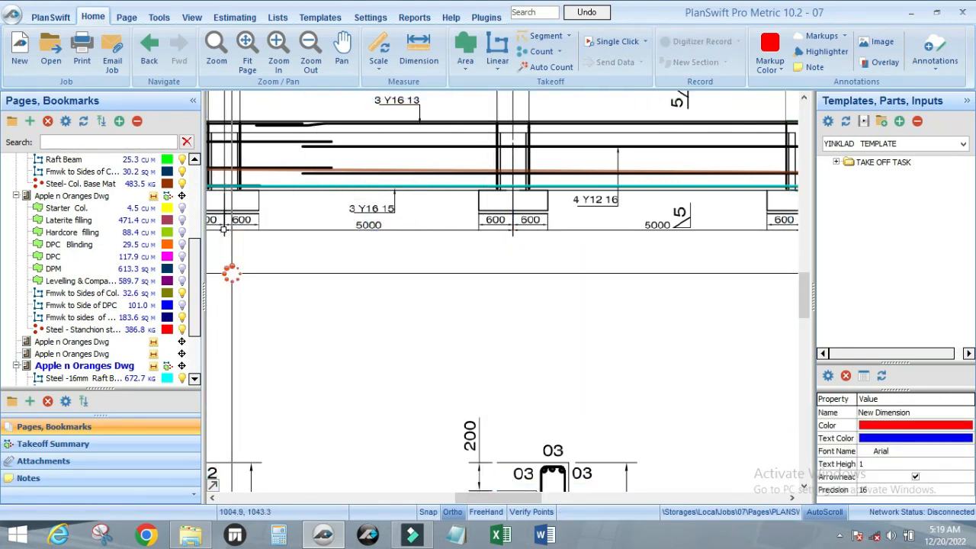
click(232, 273)
scroll(496, 272, down, 3)
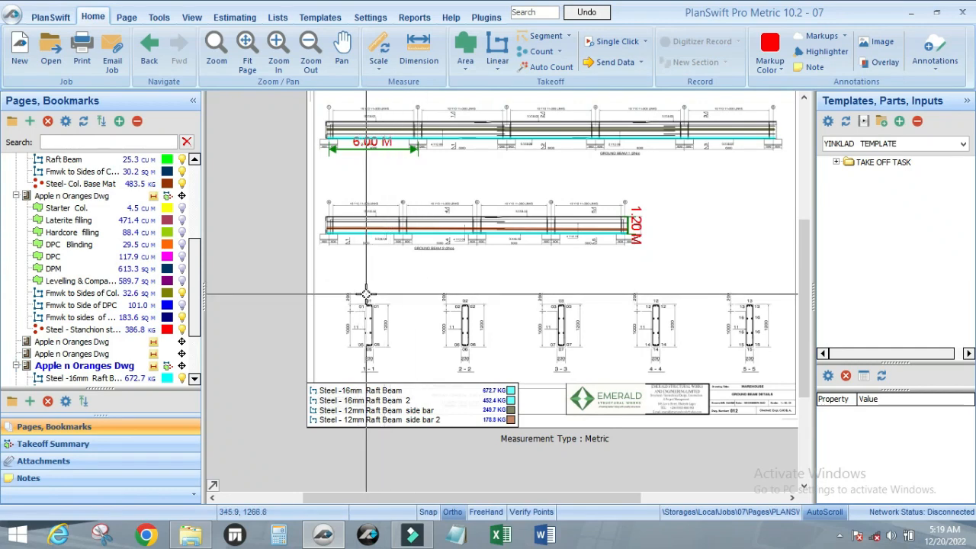
scroll(381, 305, up, 2)
scroll(304, 322, down, 2)
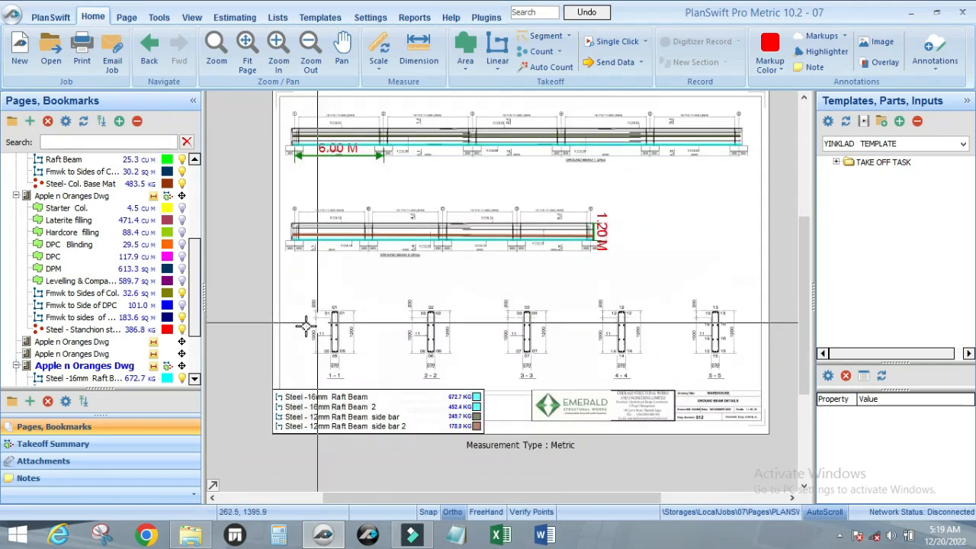
Step: Duplicate the ground beam details page by copying and pasting it in the page list
scroll(112, 349, down, 2)
click(95, 282)
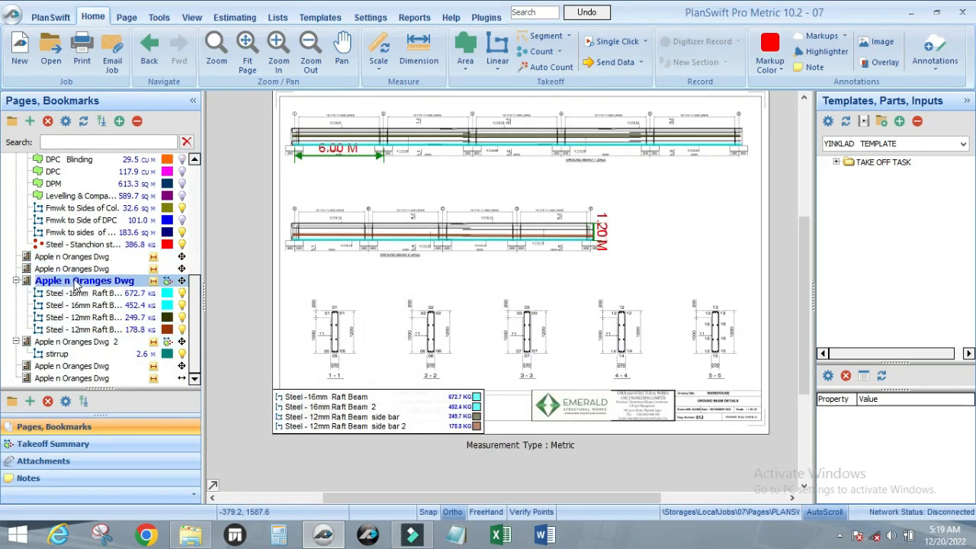
right_click(74, 285)
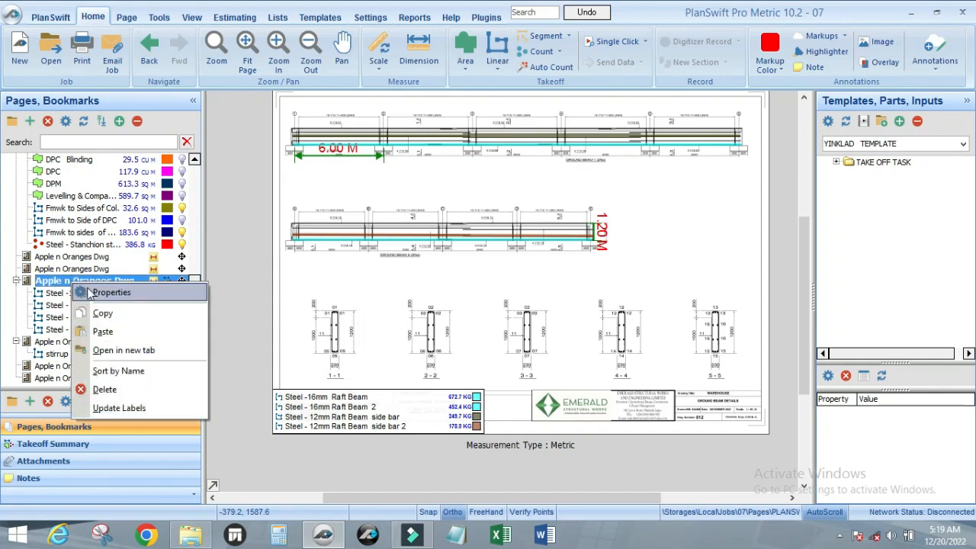
click(103, 313)
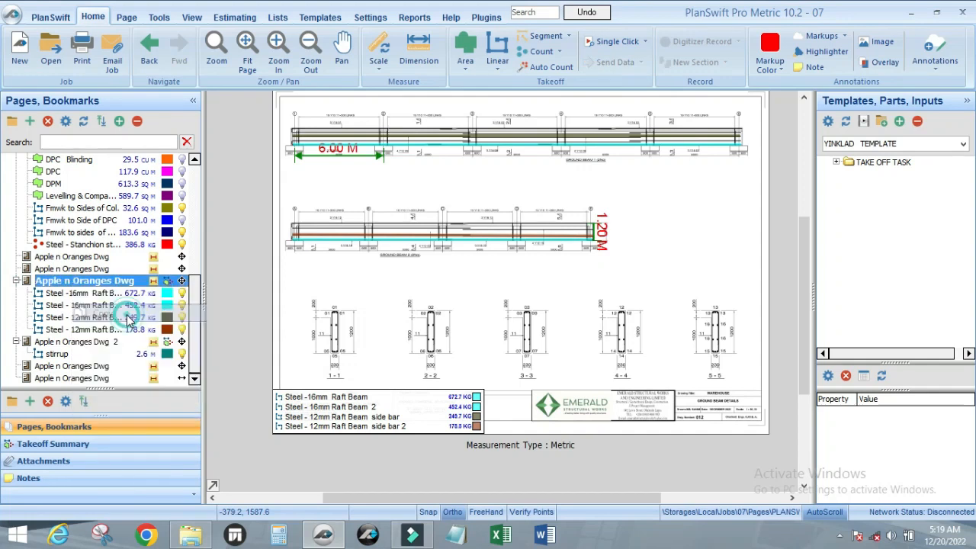
right_click(85, 284)
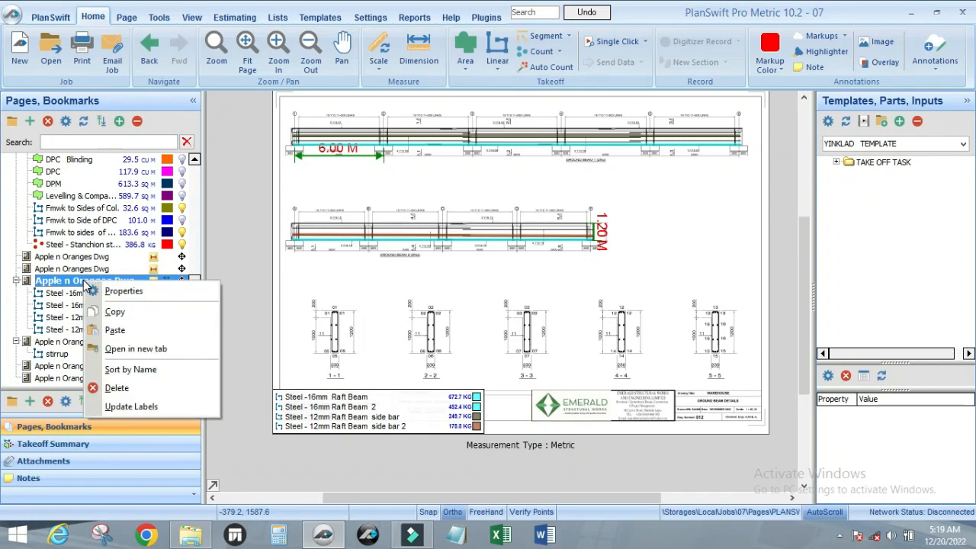
click(115, 330)
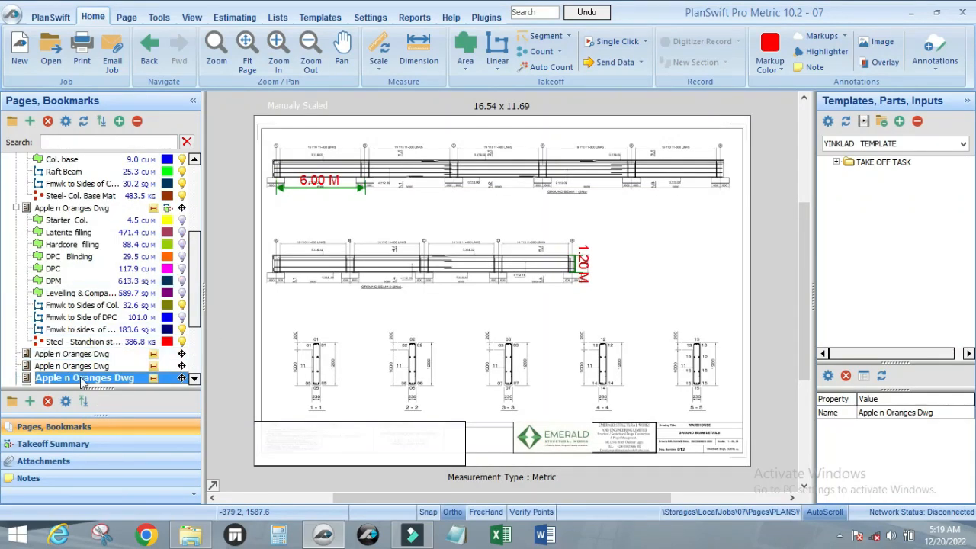
scroll(86, 381, down, 2)
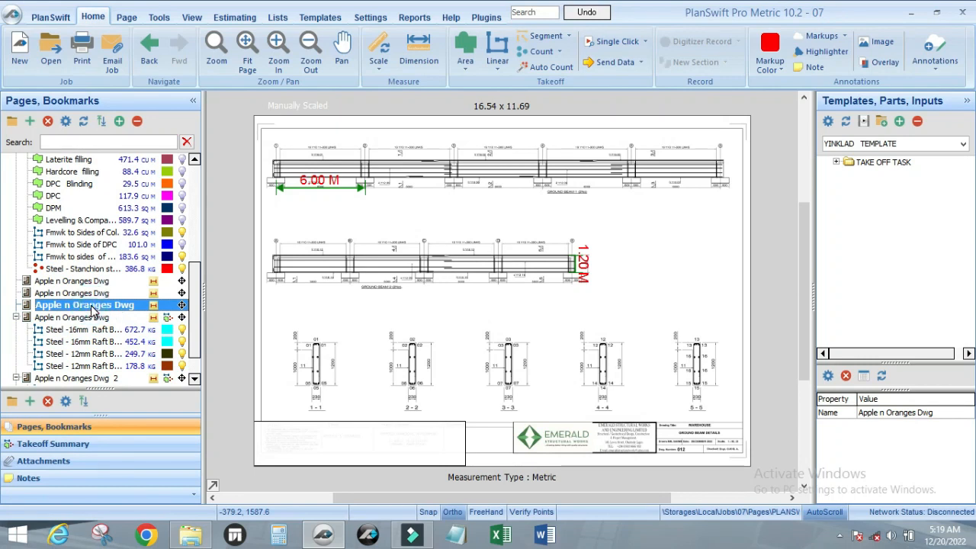
double_click(92, 307)
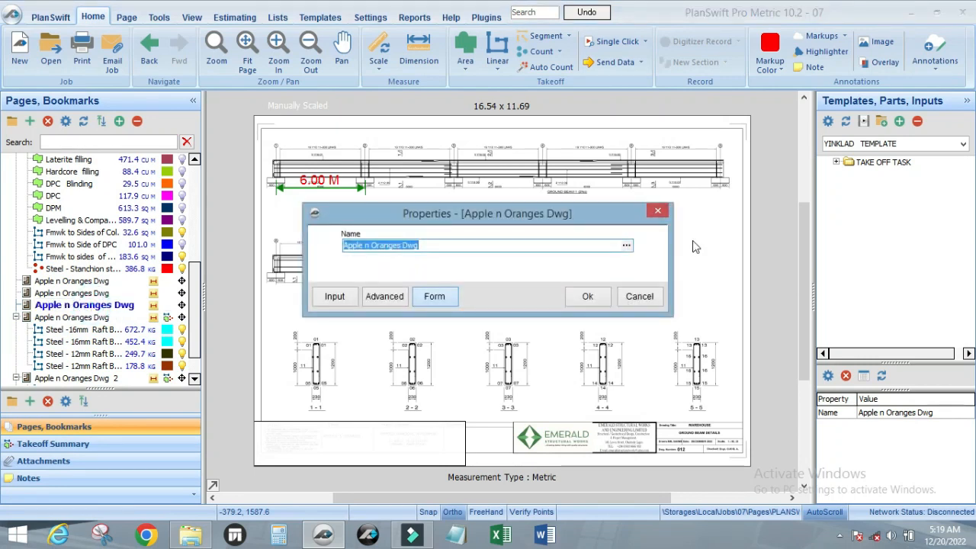
click(657, 211)
click(121, 305)
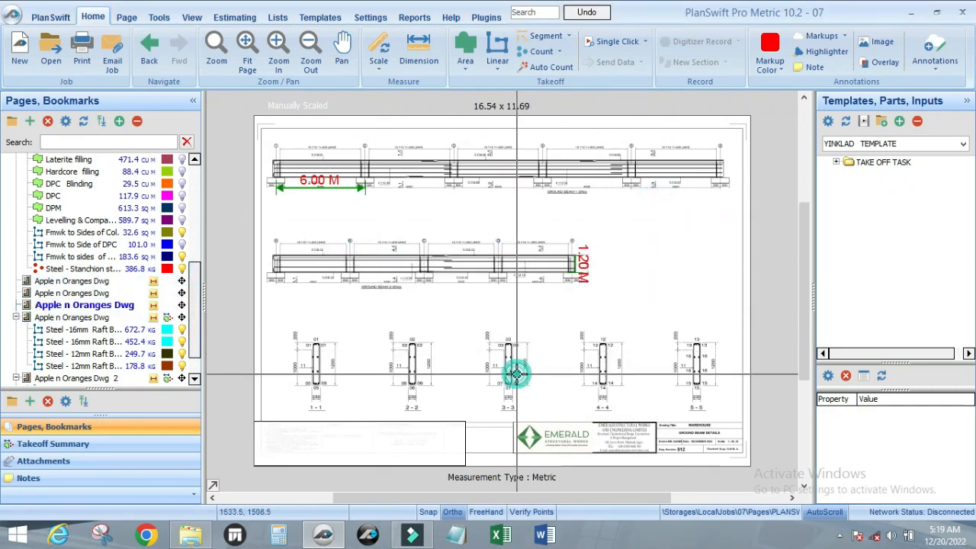
Step: Delete the 1.20 m scale dimension on Ground Beam 2 and the 6.00 m one on Ground Beam 1 from the duplicated page
click(552, 235)
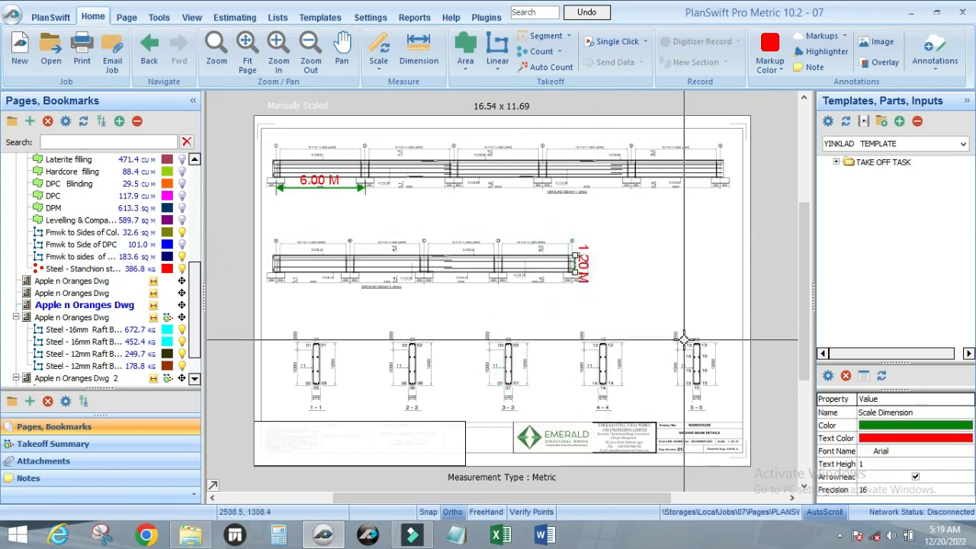
key(Delete)
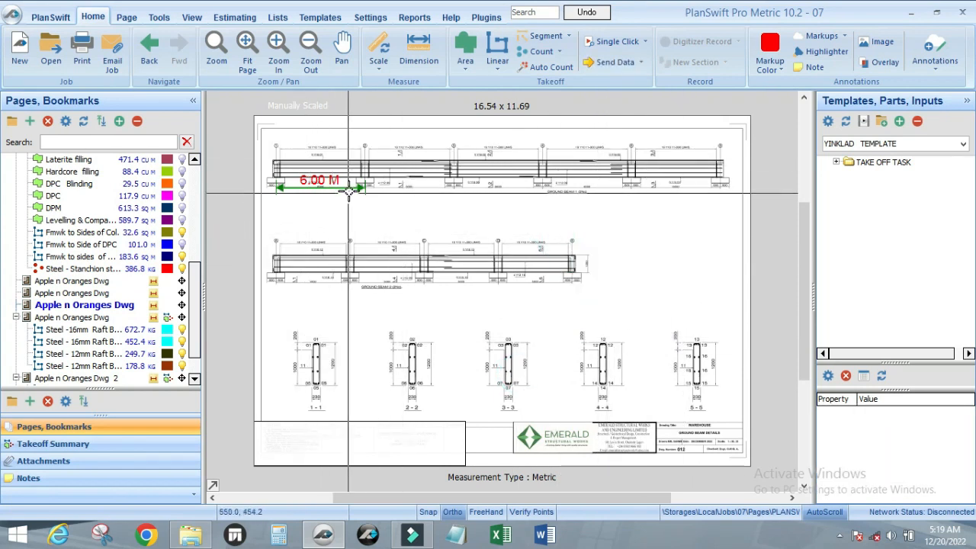
click(349, 189)
key(Delete)
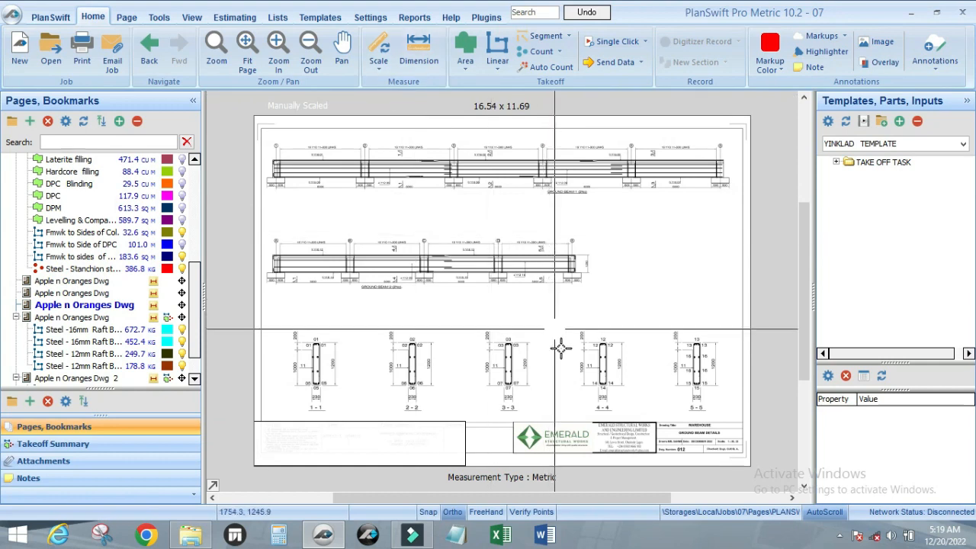
Step: Examine the outer corners of section 3-3 and its 1200 mm height dimension
scroll(526, 344, up, 4)
scroll(530, 347, up, 3)
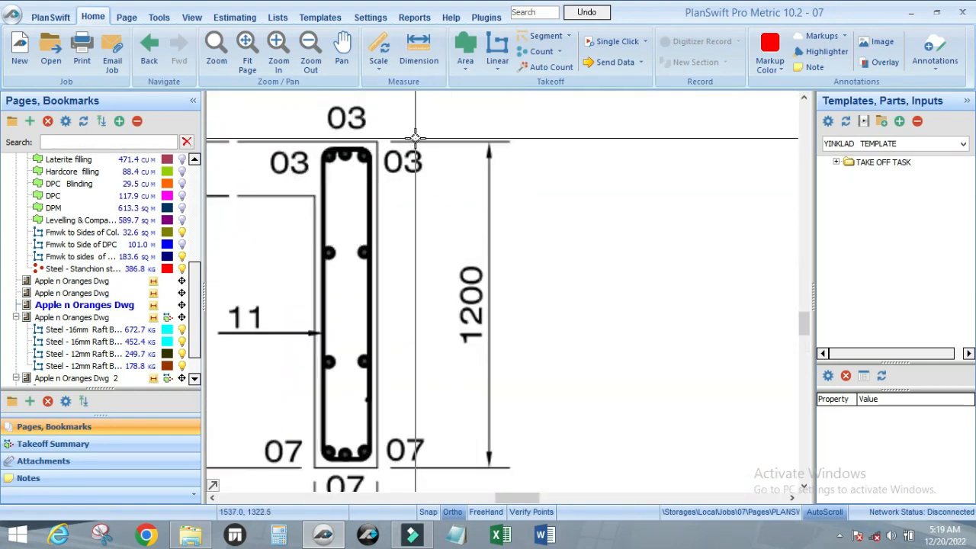
scroll(415, 141, up, 5)
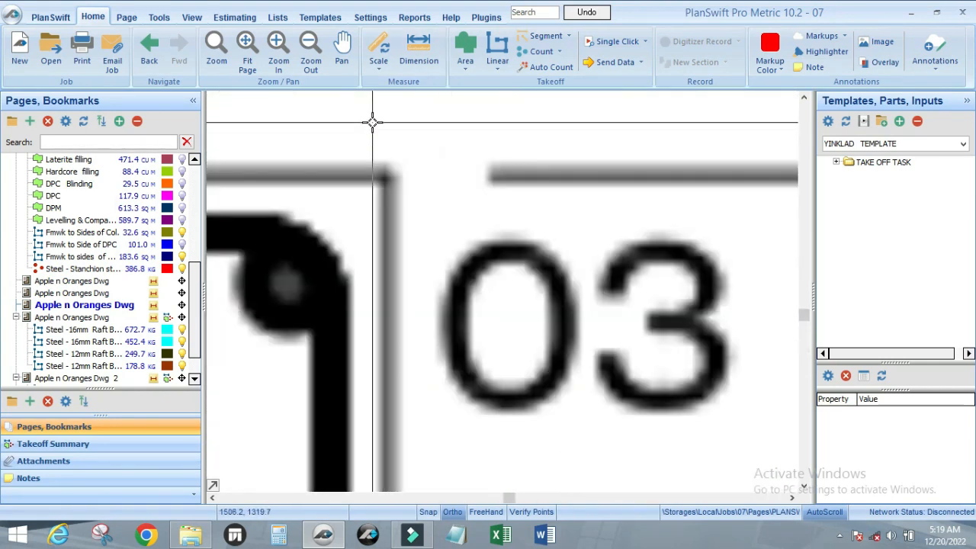
scroll(423, 162, down, 1)
scroll(426, 183, down, 2)
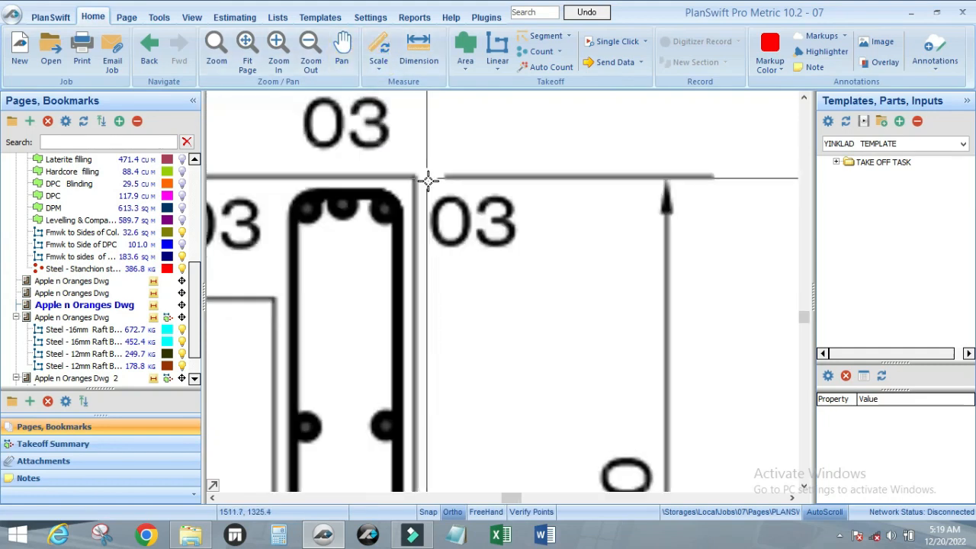
scroll(528, 193, down, 3)
scroll(561, 293, up, 2)
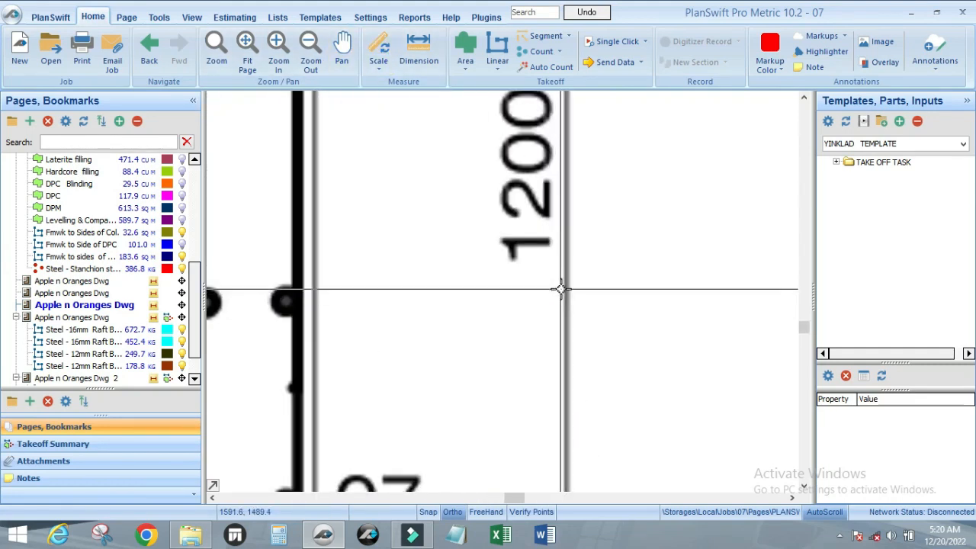
scroll(562, 315, down, 4)
scroll(522, 190, up, 3)
scroll(522, 191, up, 5)
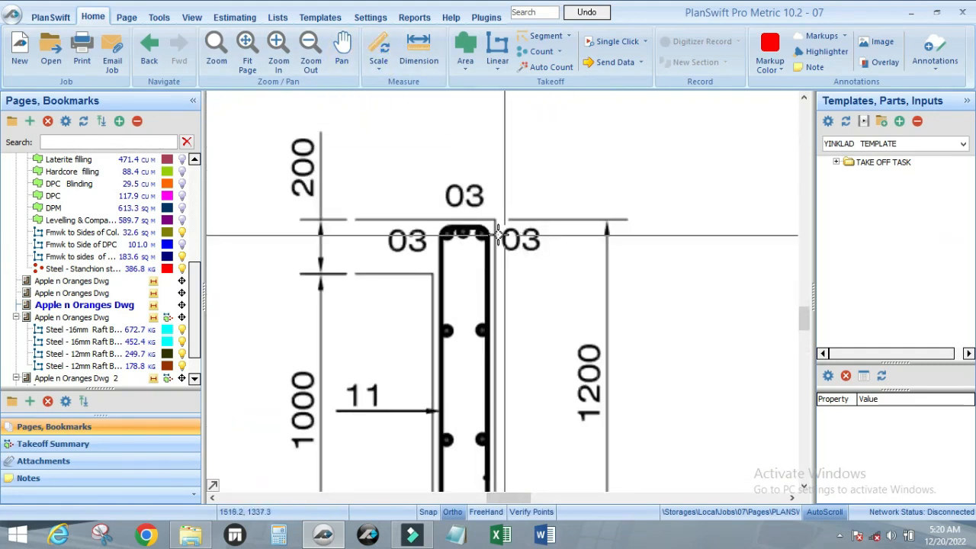
Step: Scale the duplicated page vertically to 1.20 m along the full height of section 3-3's outer right edge
click(381, 47)
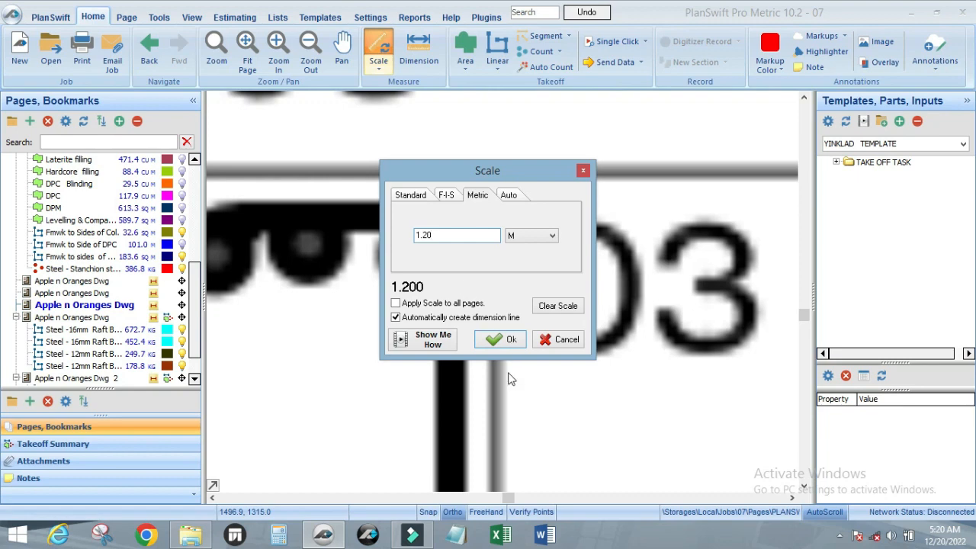
click(499, 339)
scroll(495, 186, up, 3)
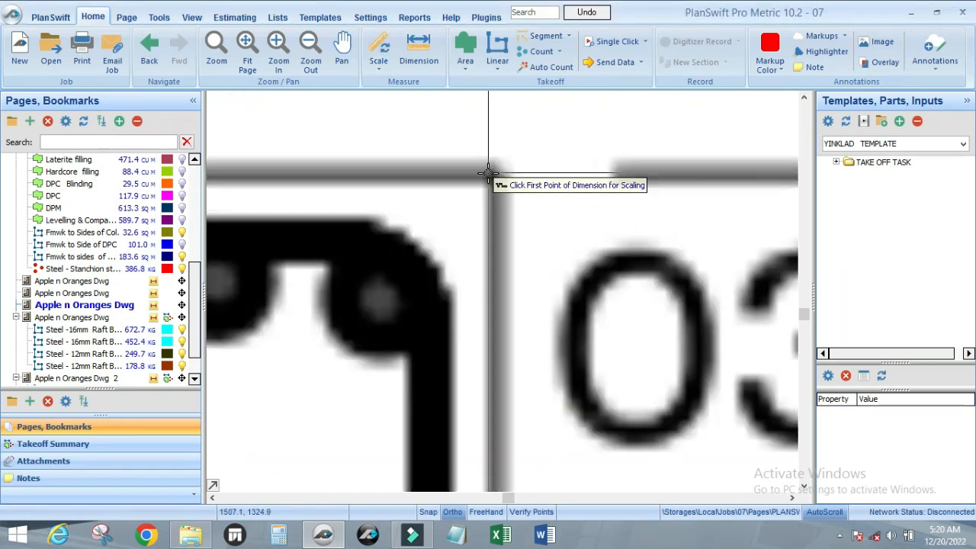
click(492, 177)
scroll(494, 178, down, 3)
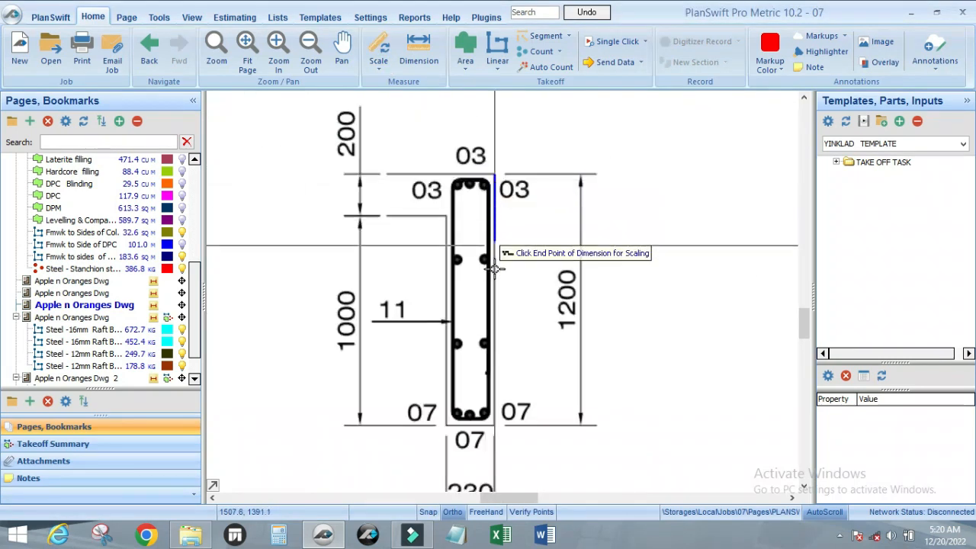
scroll(495, 421, up, 3)
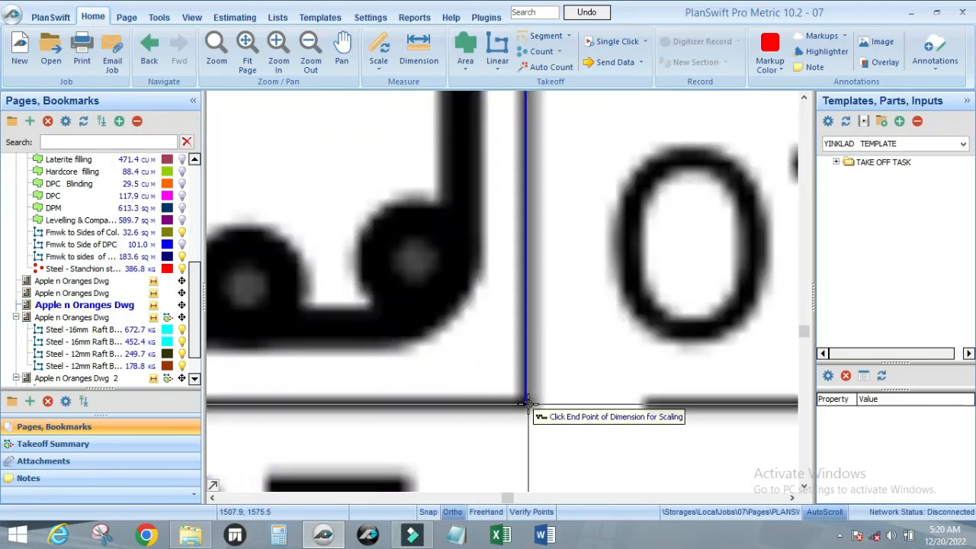
click(527, 404)
scroll(526, 388, down, 3)
scroll(564, 358, up, 1)
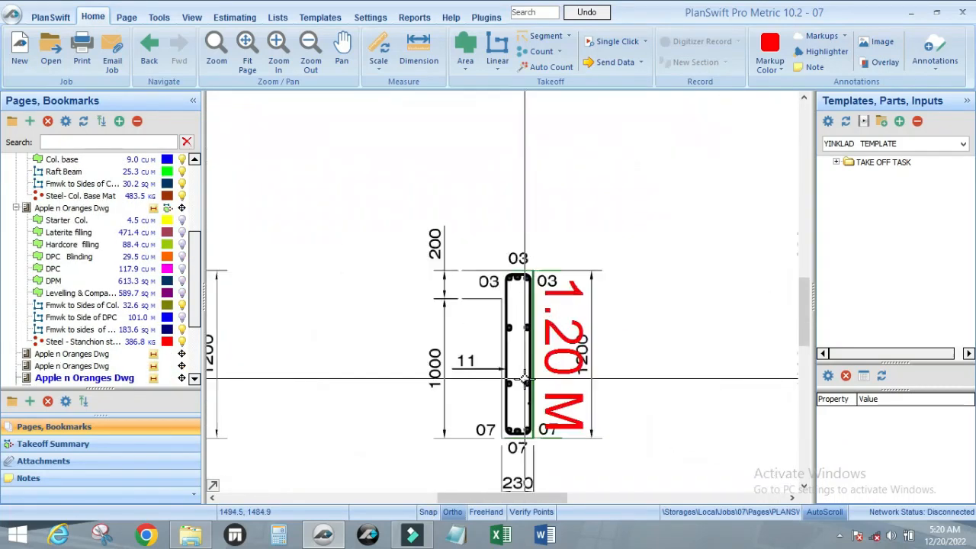
Step: Scale the duplicated page horizontally to 0.23 m across the outer bottom edge of section 2-2, corner to corner
scroll(608, 329, down, 1)
scroll(534, 343, down, 1)
scroll(473, 343, up, 3)
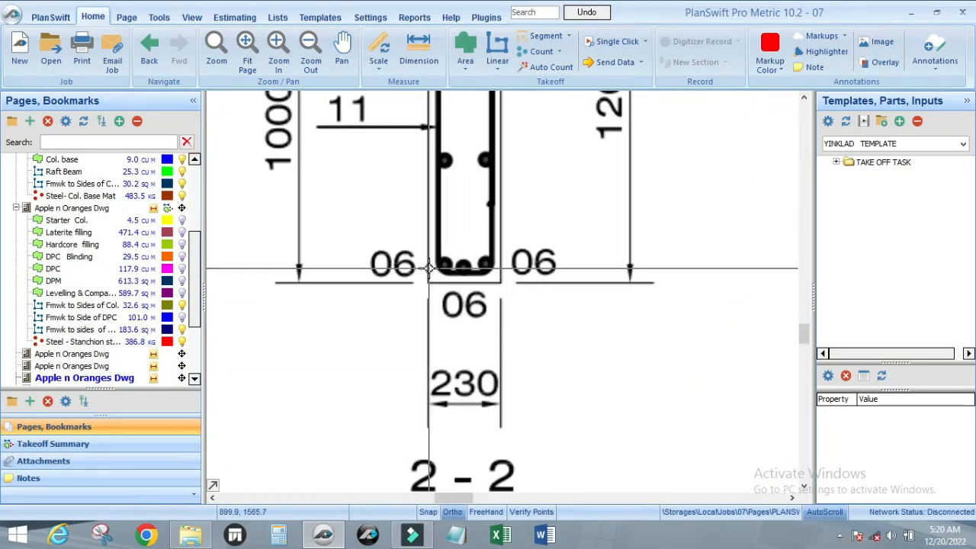
scroll(430, 268, up, 3)
scroll(430, 268, down, 2)
scroll(442, 259, up, 2)
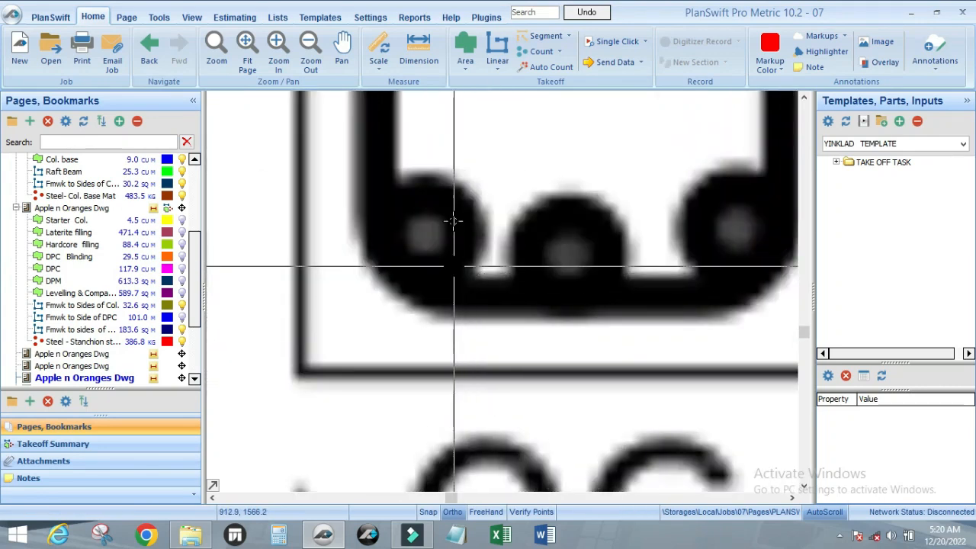
click(378, 49)
text(.23)
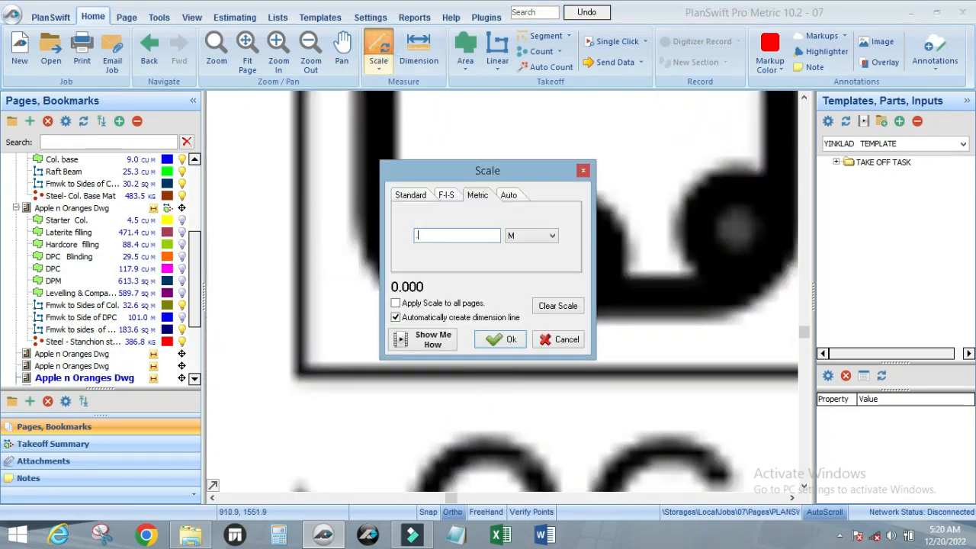
click(509, 340)
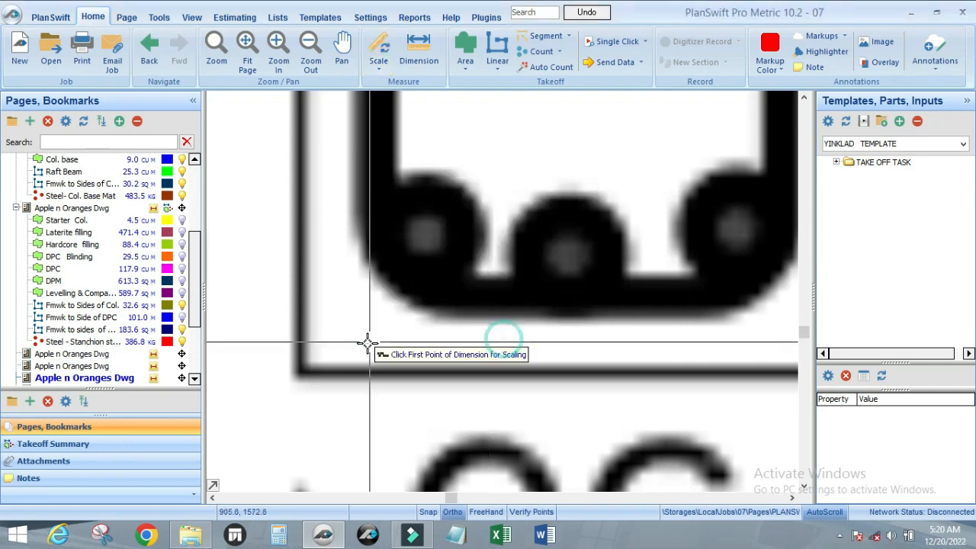
click(301, 372)
scroll(422, 317, down, 2)
scroll(392, 370, up, 2)
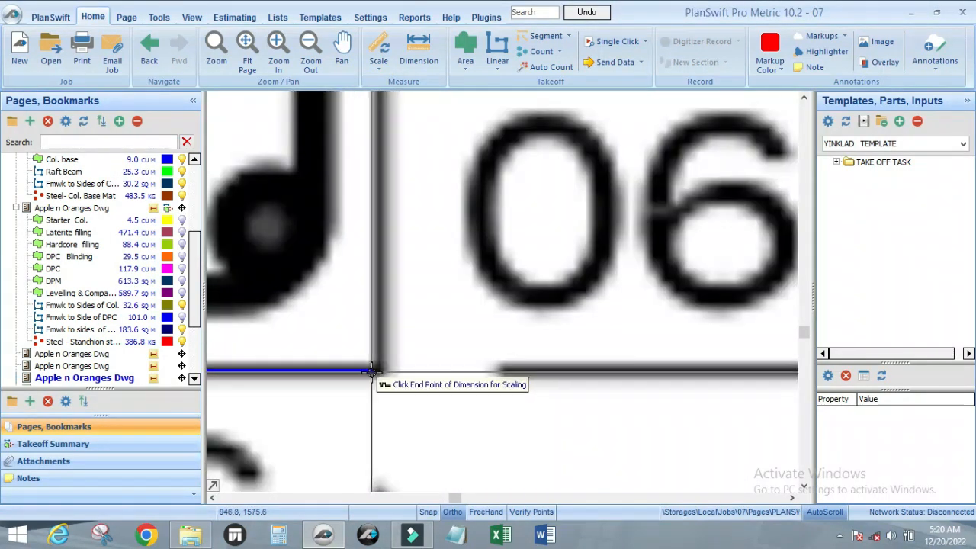
click(378, 371)
scroll(427, 366, down, 3)
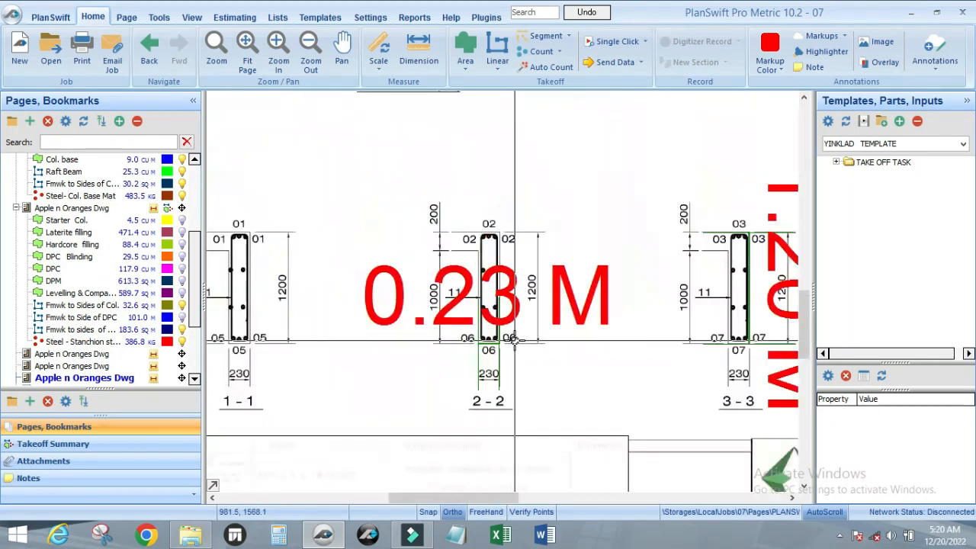
Step: Measure the width of section 1-1 along its outer bottom edge with a dimension line
scroll(409, 296, down, 1)
scroll(409, 296, up, 3)
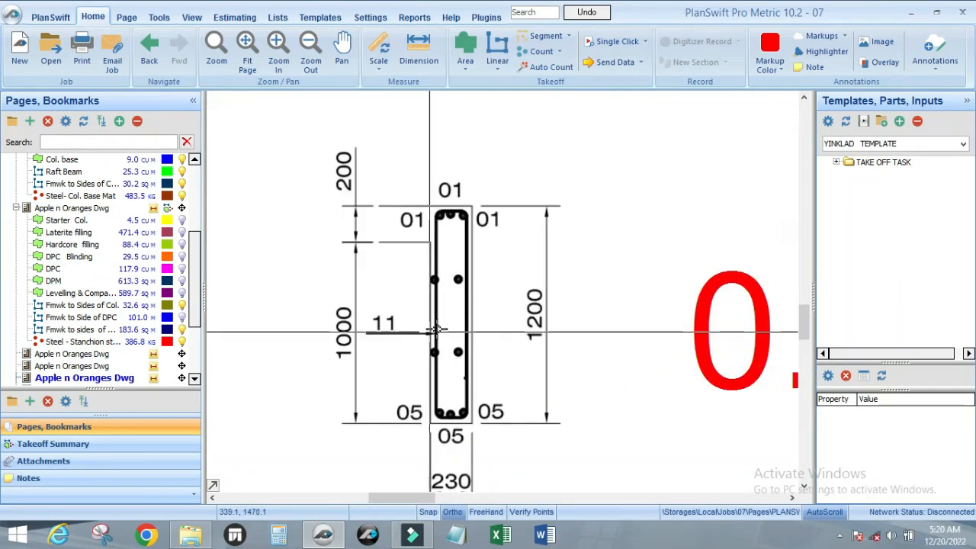
click(418, 55)
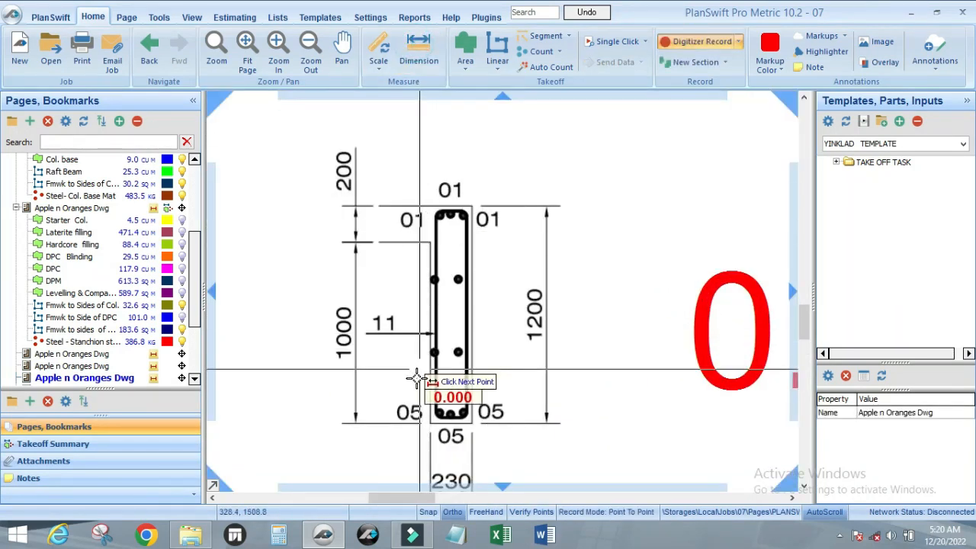
scroll(431, 408, up, 4)
scroll(431, 404, up, 3)
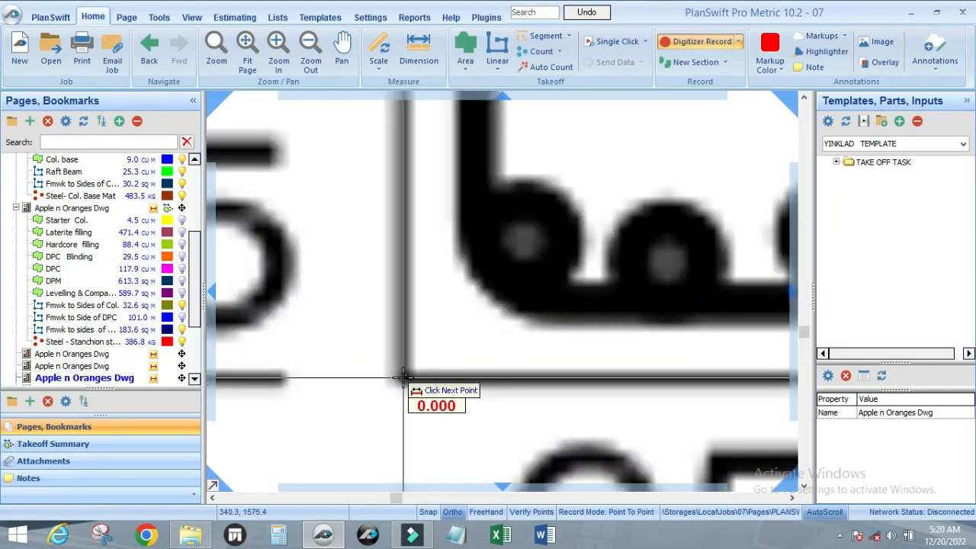
scroll(394, 374, down, 5)
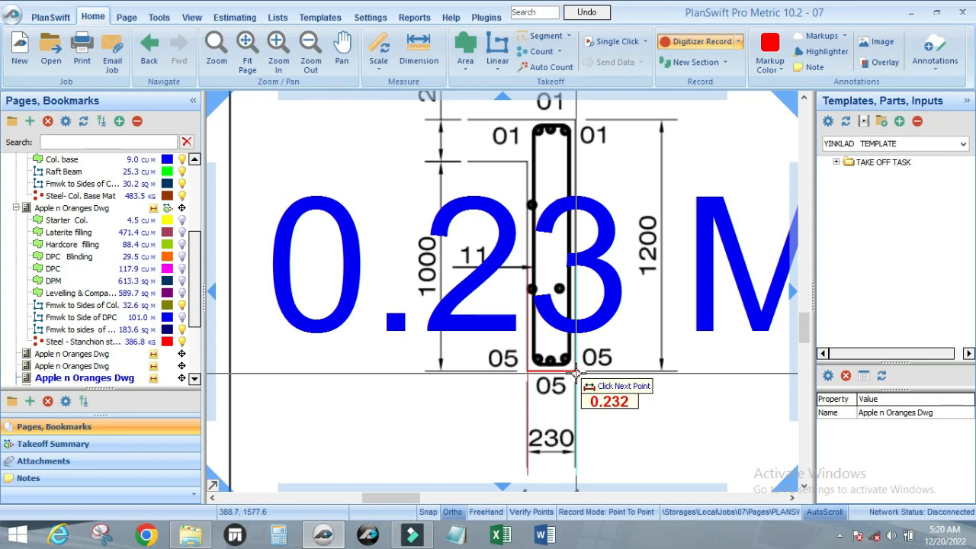
click(576, 374)
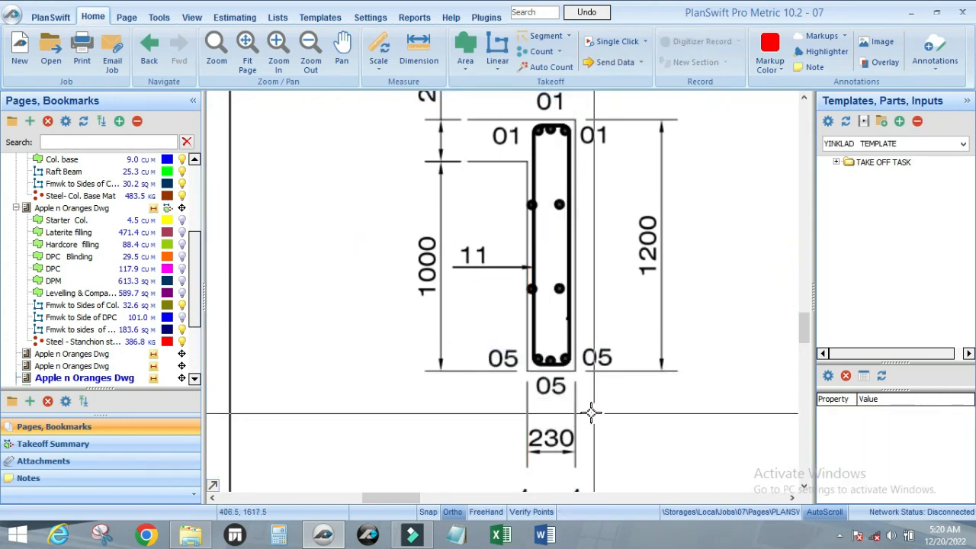
Step: Measure the full height of section 1-1 along its outer right edge and remove the check dimension
click(418, 50)
scroll(544, 164, up, 5)
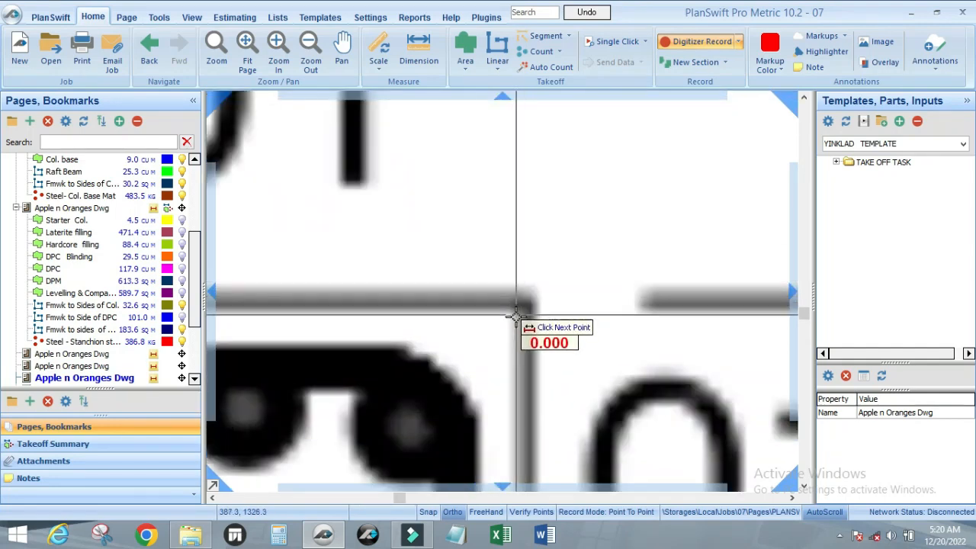
scroll(528, 282, down, 3)
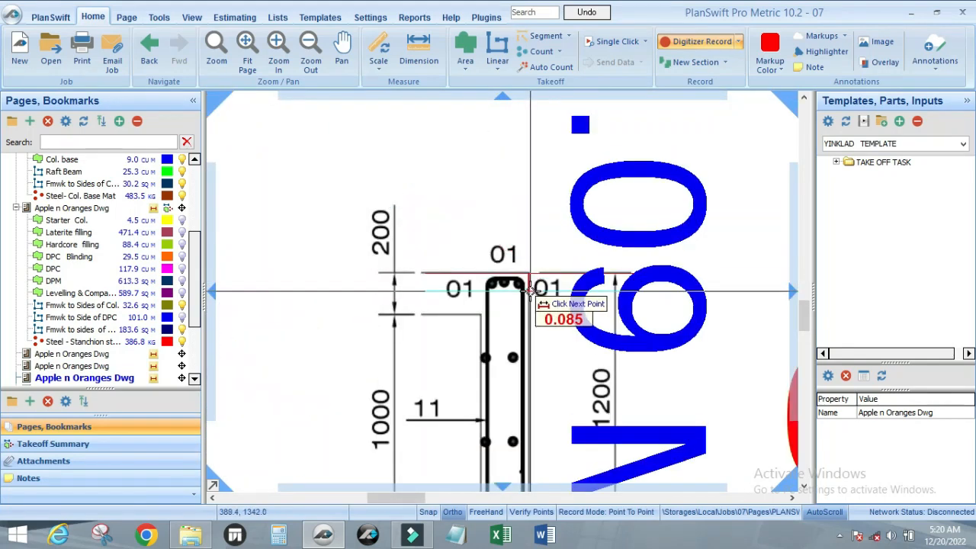
scroll(531, 294, down, 3)
scroll(530, 376, up, 3)
scroll(511, 355, down, 2)
scroll(516, 352, up, 1)
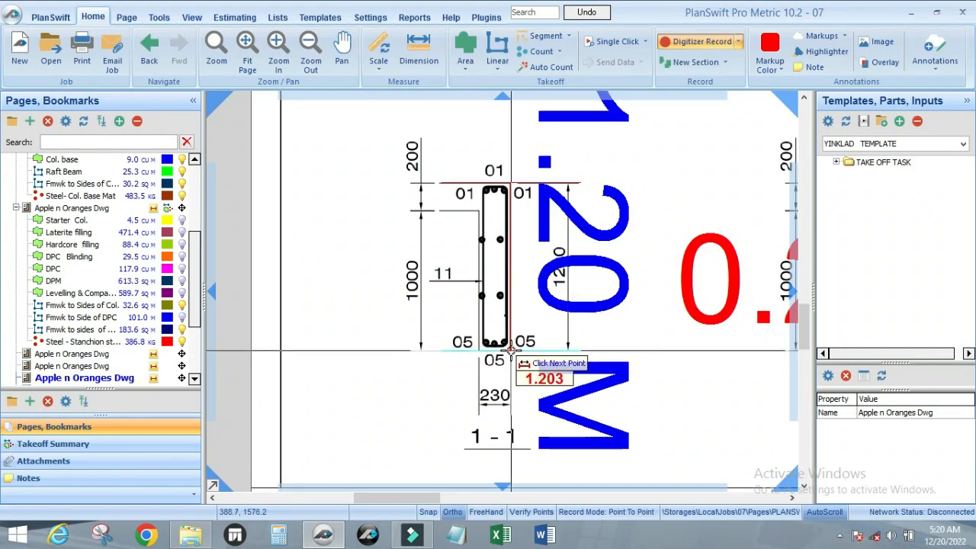
click(511, 349)
click(496, 139)
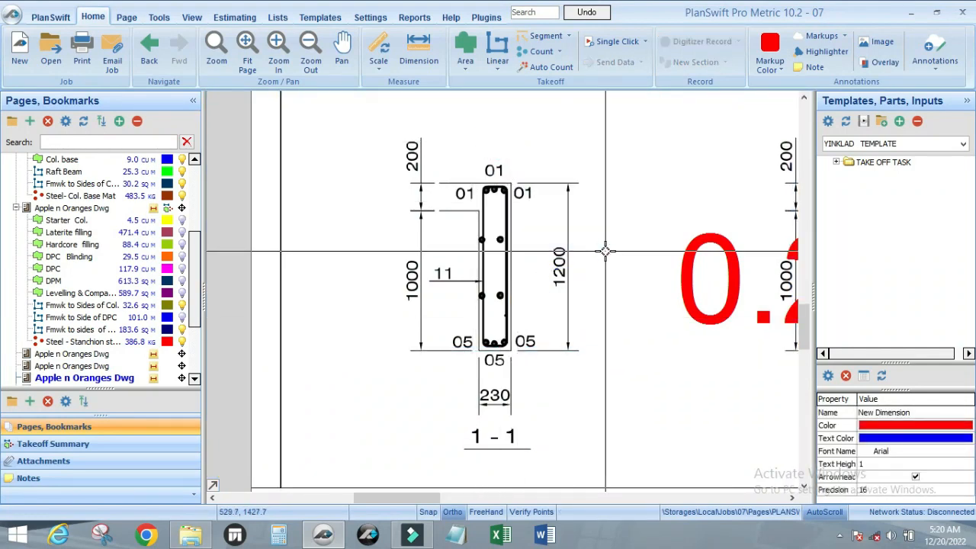
Step: Examine the right-hand ends of Ground Beams 1 and 2 and the 1200 mm height dimension beside grid line E
scroll(604, 251, down, 3)
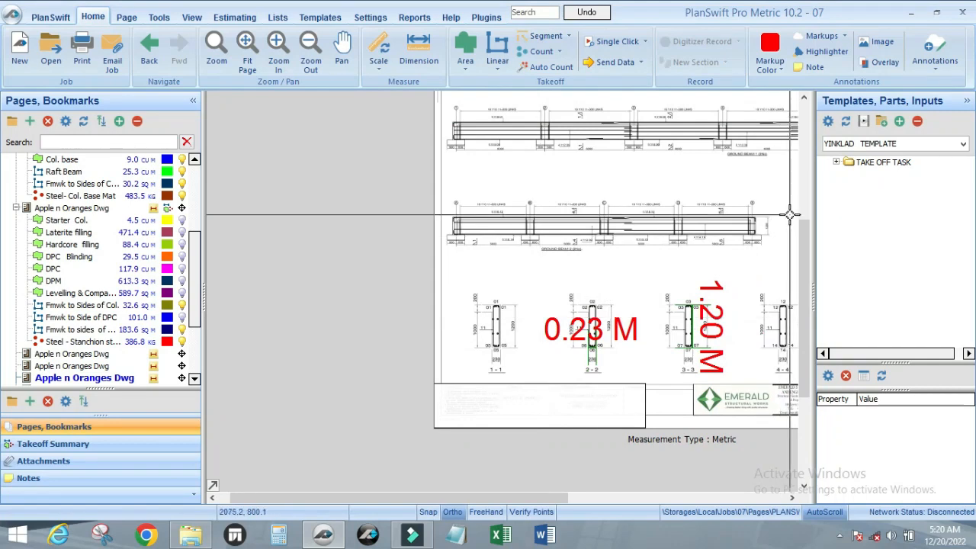
scroll(610, 217, up, 4)
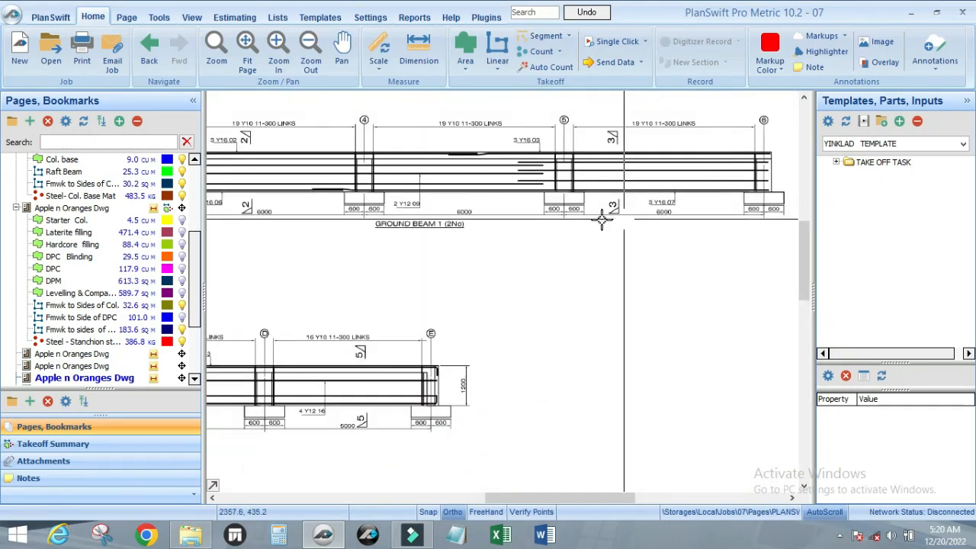
scroll(602, 219, down, 3)
scroll(692, 191, up, 3)
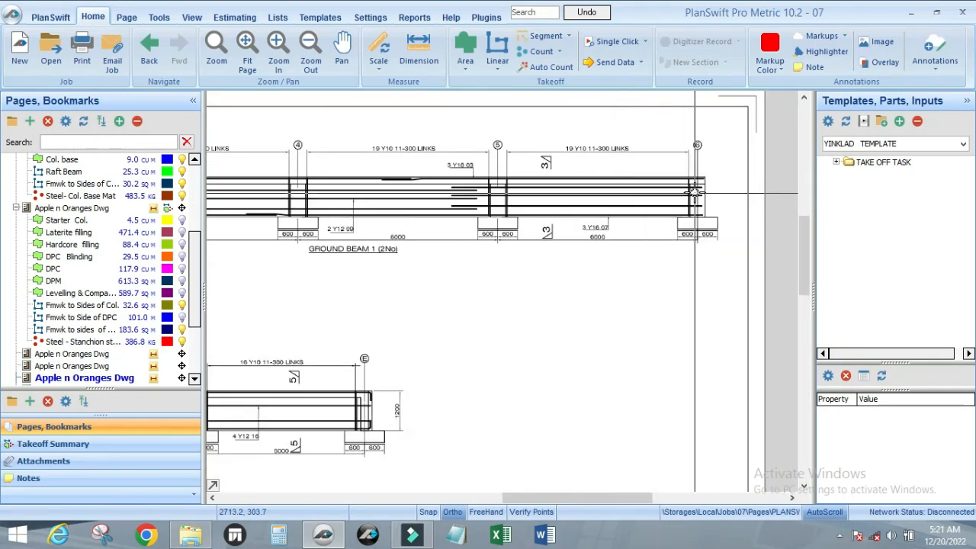
scroll(633, 187, down, 3)
scroll(529, 298, up, 6)
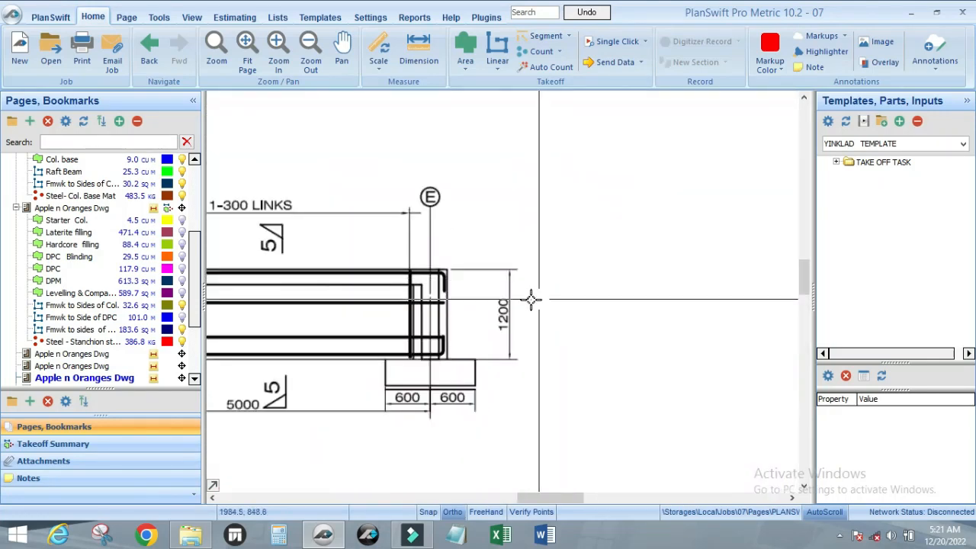
scroll(546, 232, down, 3)
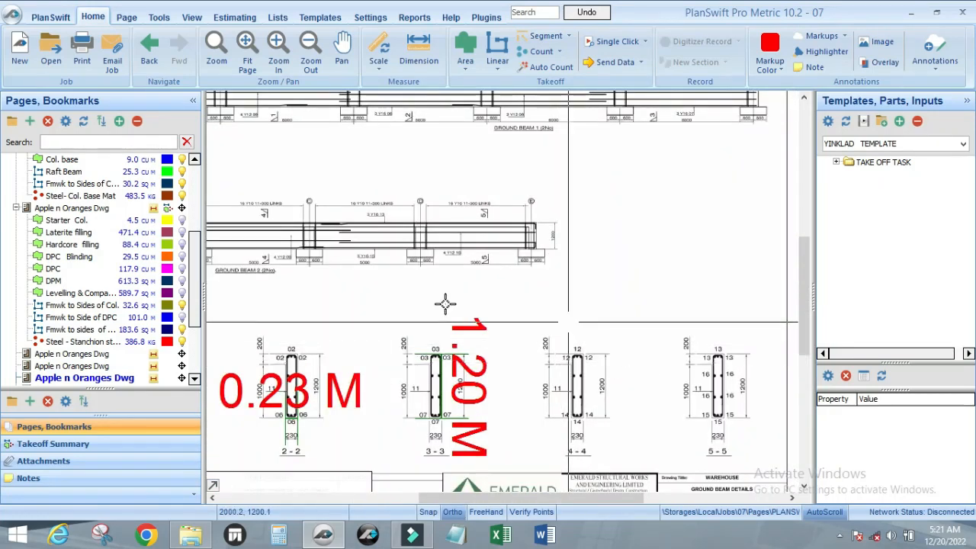
scroll(537, 215, up, 4)
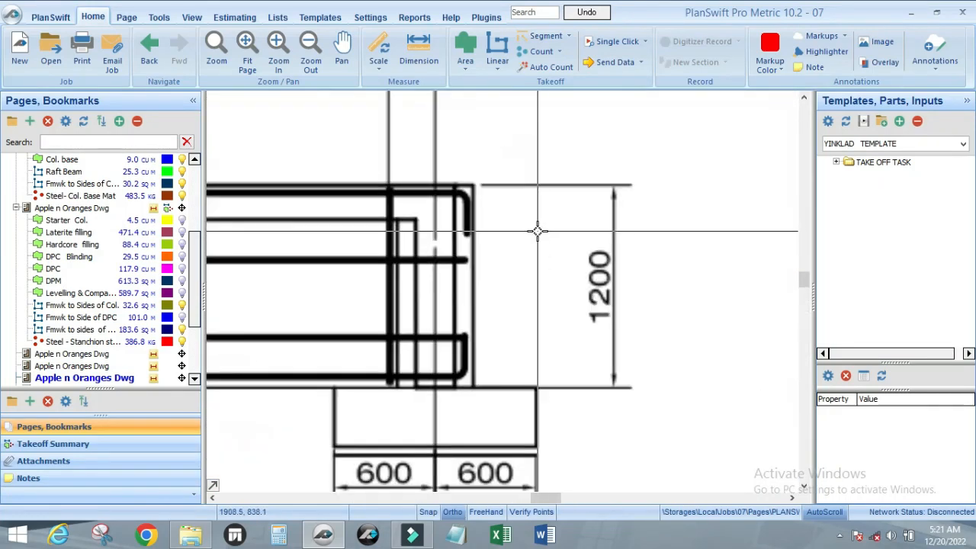
Step: Dimension the height of Ground Beam 2 at its grid E end, from the outer top corner down to the base
scroll(497, 245, up, 1)
click(419, 50)
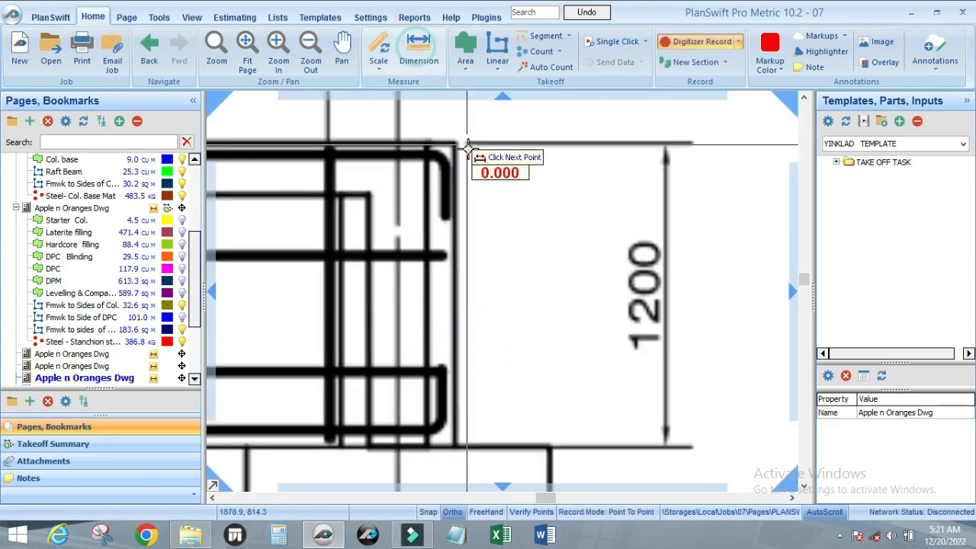
scroll(414, 135, up, 3)
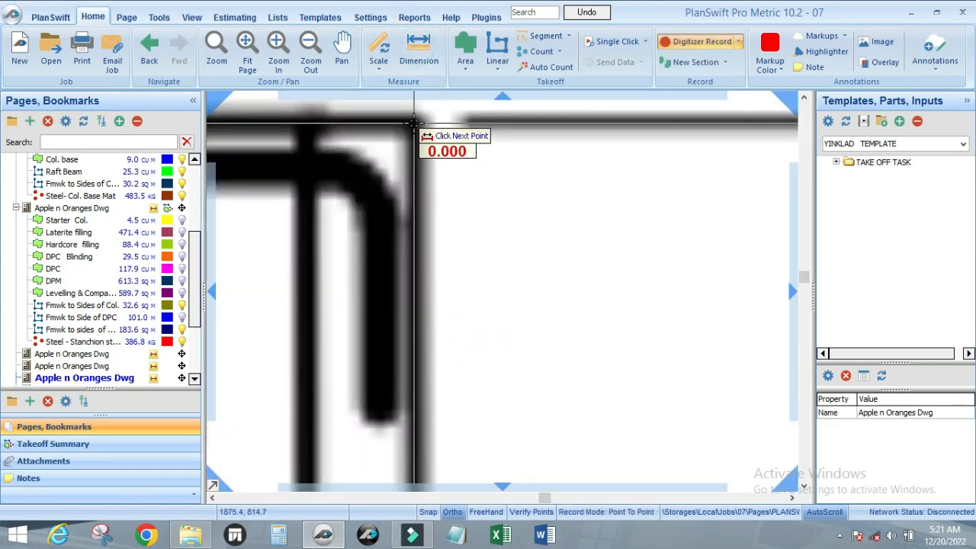
click(413, 125)
scroll(412, 126, down, 3)
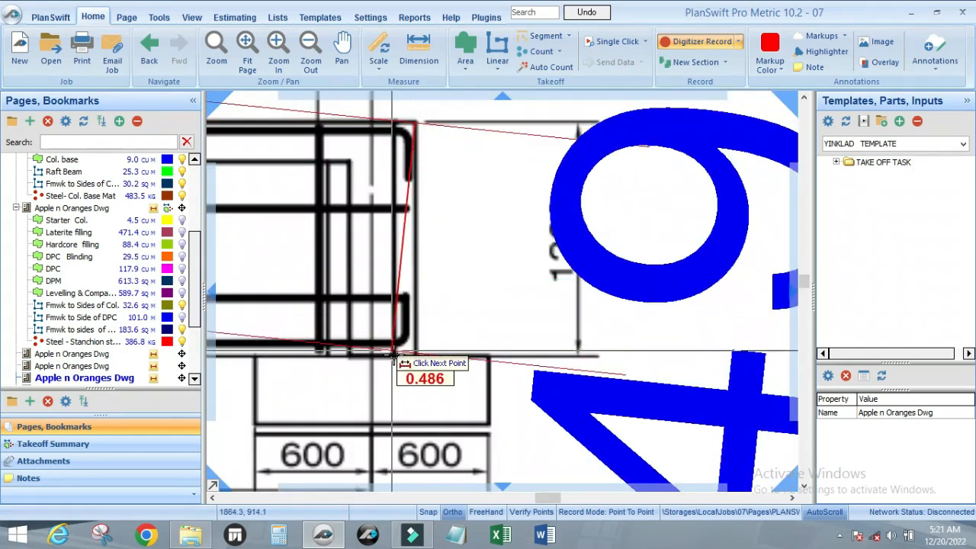
scroll(394, 354, up, 2)
scroll(486, 248, down, 2)
scroll(484, 272, up, 3)
scroll(462, 321, down, 6)
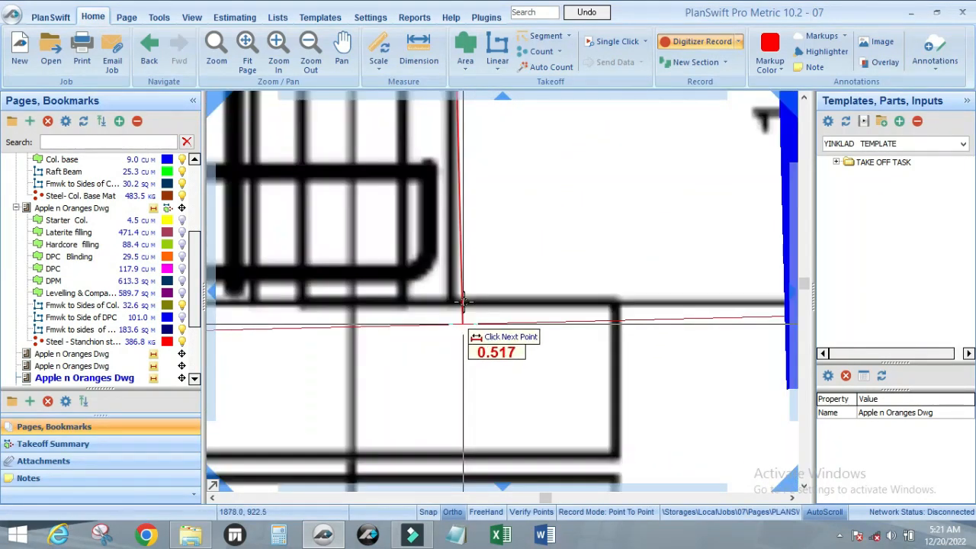
scroll(478, 210, up, 2)
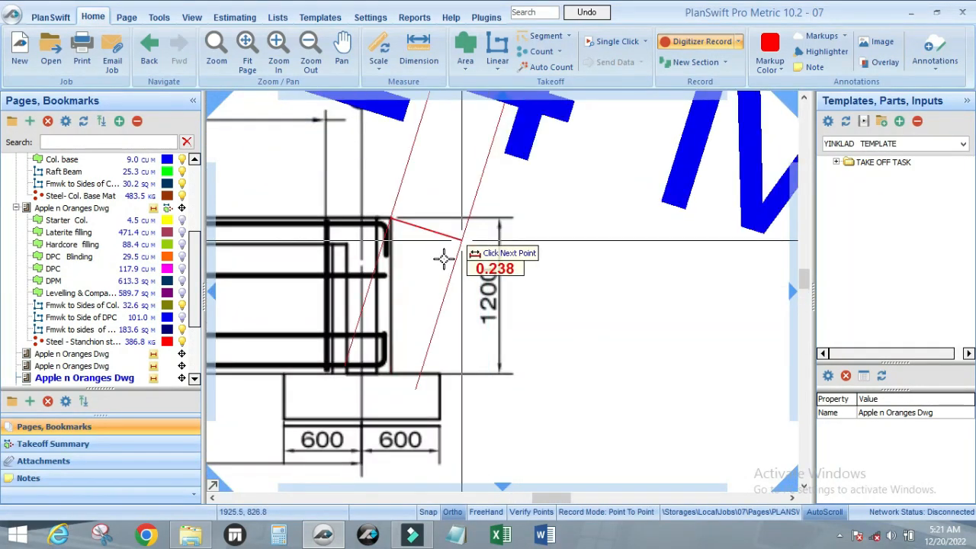
scroll(388, 379, up, 4)
scroll(400, 354, up, 2)
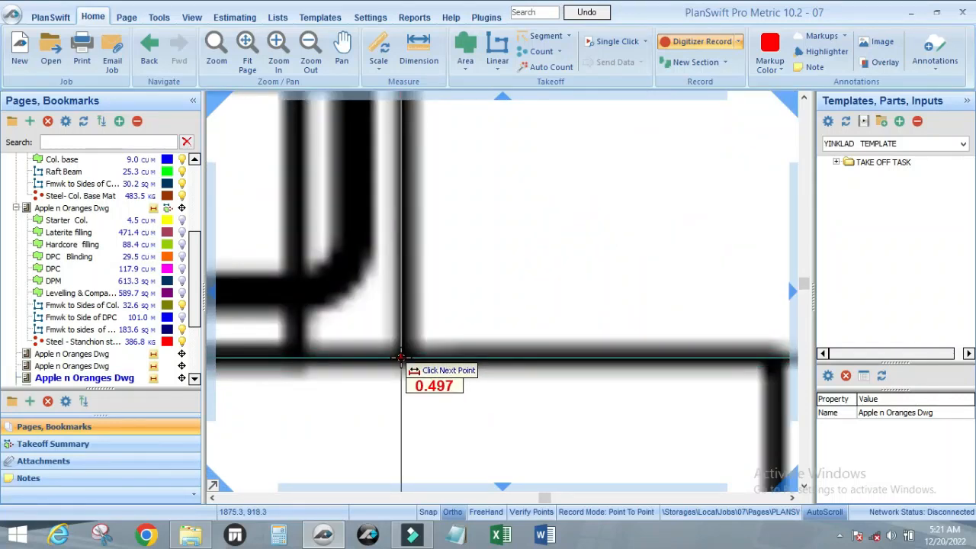
scroll(399, 367, down, 2)
scroll(415, 327, up, 2)
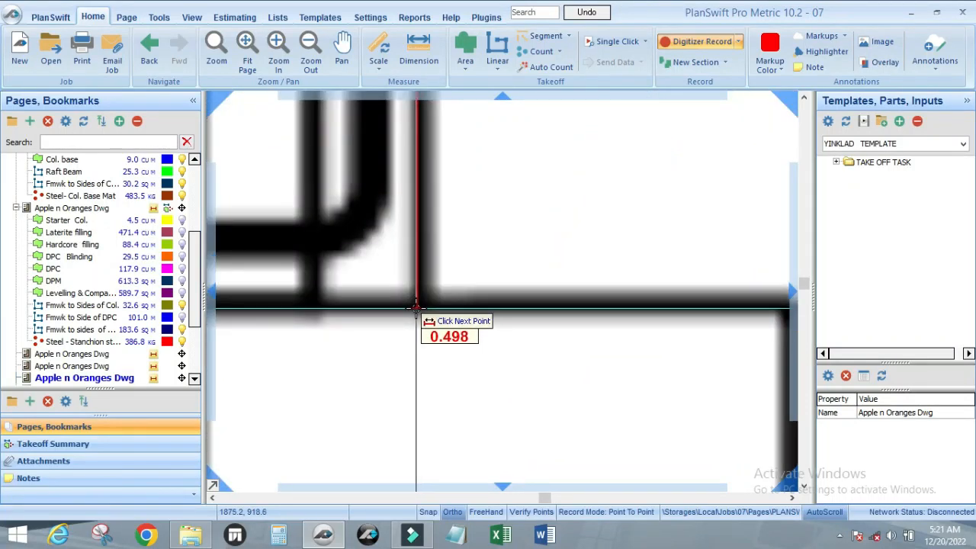
click(416, 308)
Step: Examine sections 4-4 and 5-5 and the drawing scale stated in the title block
scroll(447, 327, down, 5)
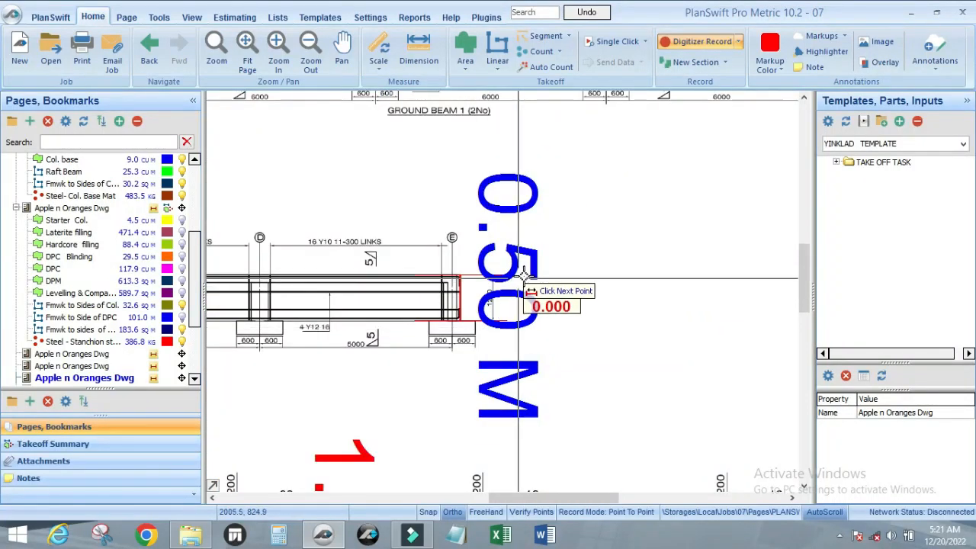
scroll(627, 279, down, 2)
scroll(579, 284, up, 2)
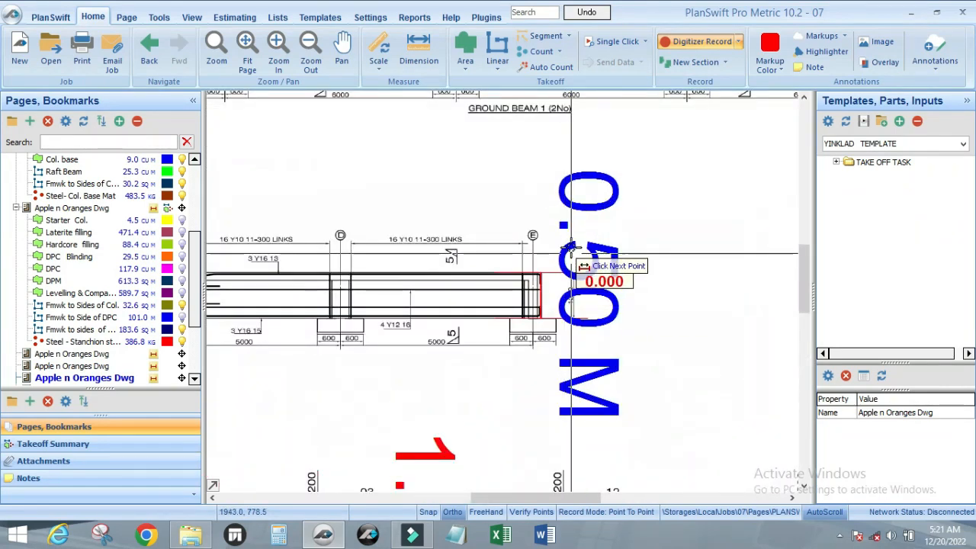
scroll(572, 275, down, 3)
scroll(749, 448, up, 3)
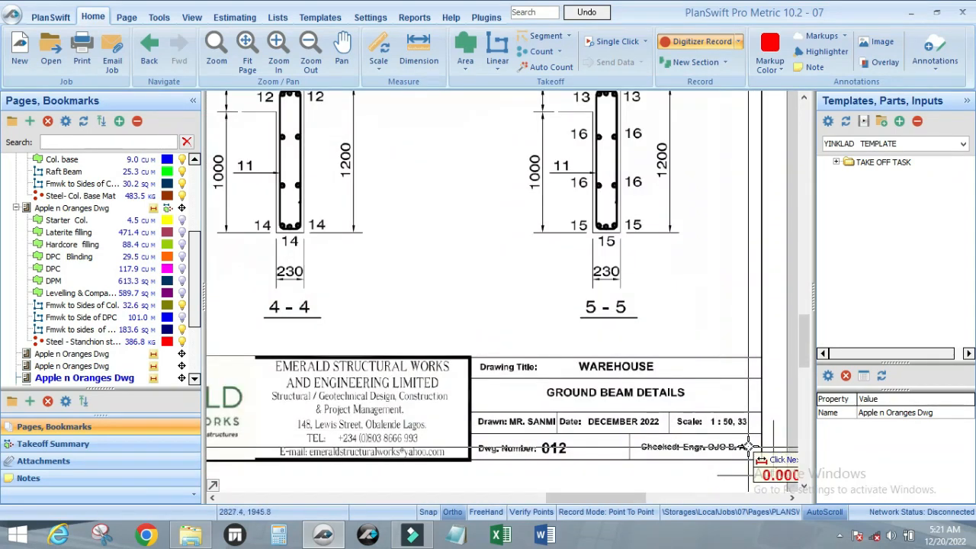
scroll(749, 448, up, 1)
scroll(751, 366, down, 4)
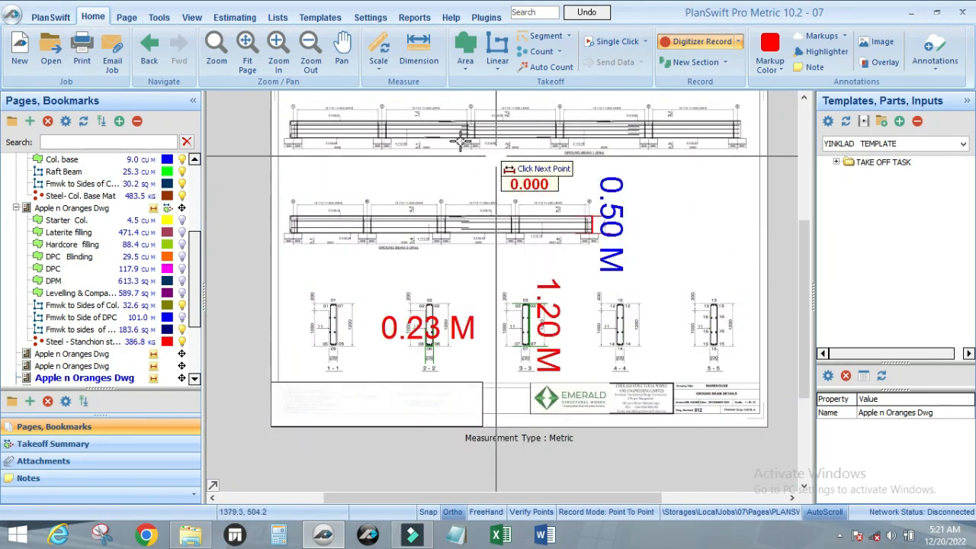
Step: Measure the 6000 mm bay of Ground Beam 1 between grid lines 1 and 2 and remove the check dimension
scroll(359, 149, up, 3)
scroll(340, 169, down, 3)
scroll(351, 181, up, 3)
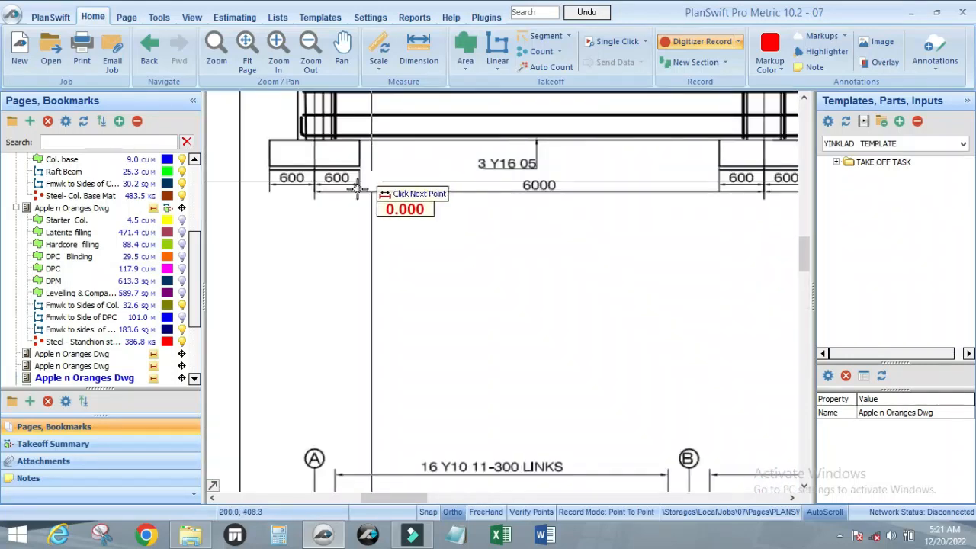
scroll(357, 189, up, 4)
scroll(225, 202, down, 2)
scroll(309, 240, up, 3)
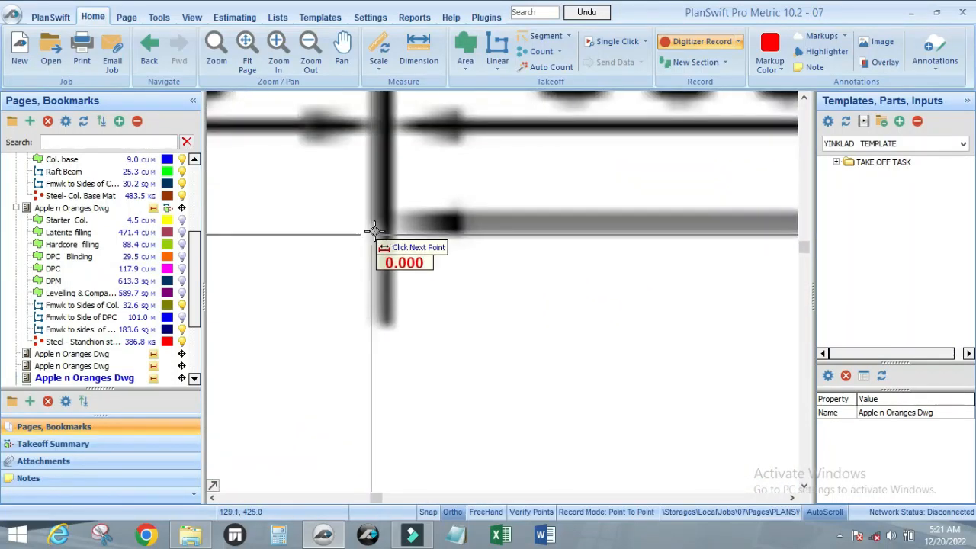
scroll(343, 238, down, 3)
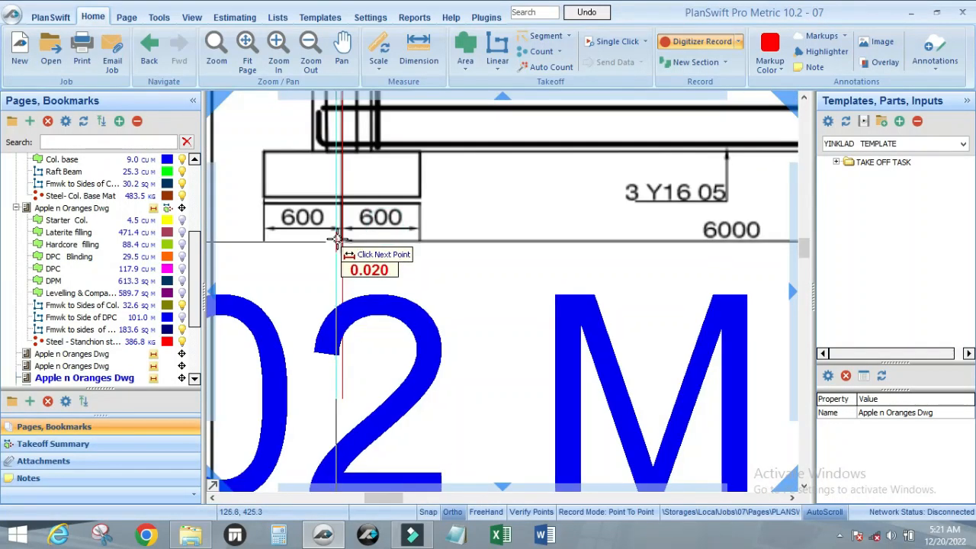
scroll(549, 243, down, 3)
scroll(575, 241, up, 5)
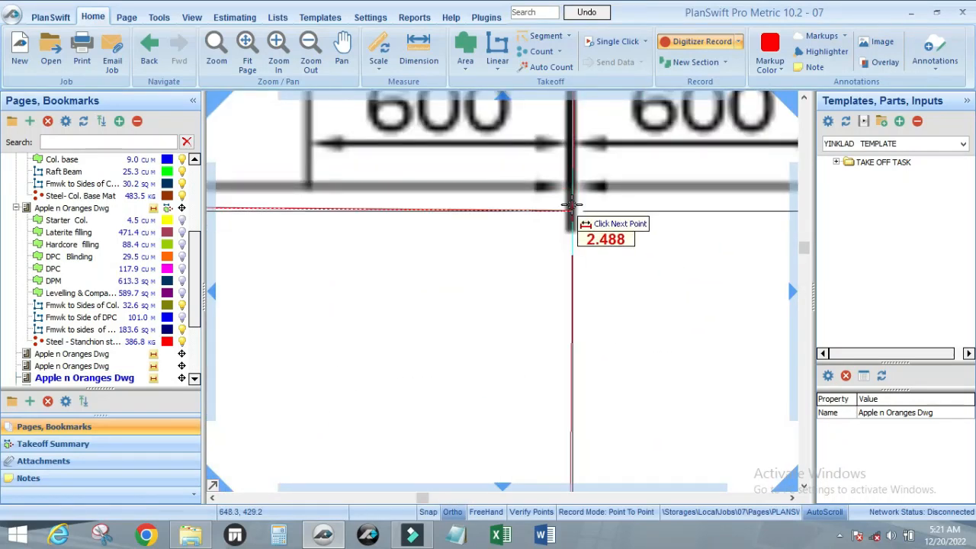
click(572, 206)
scroll(538, 233, down, 5)
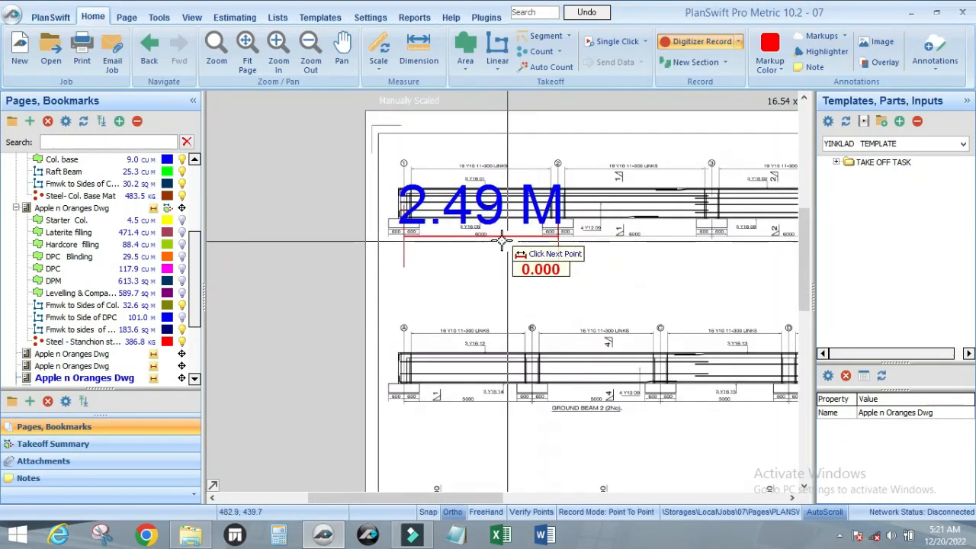
scroll(502, 241, up, 2)
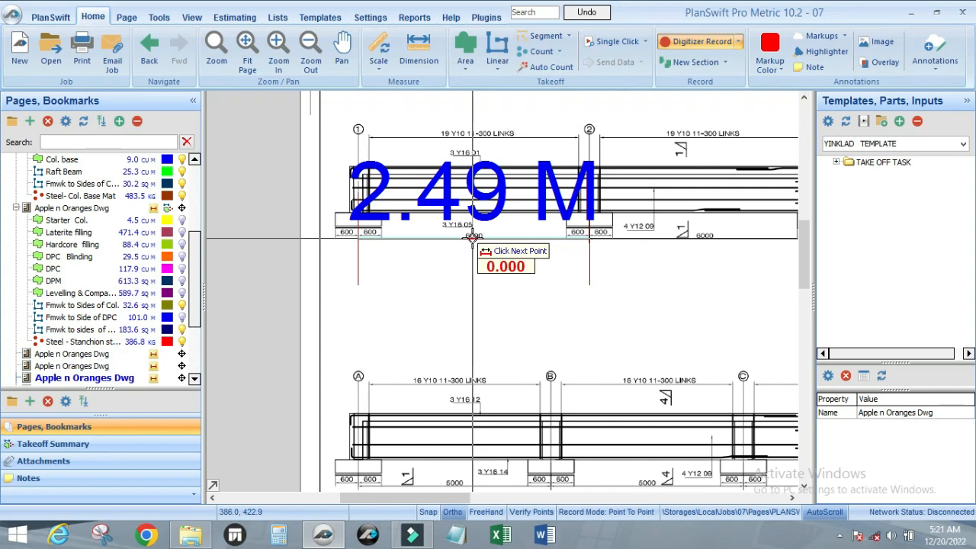
click(473, 238)
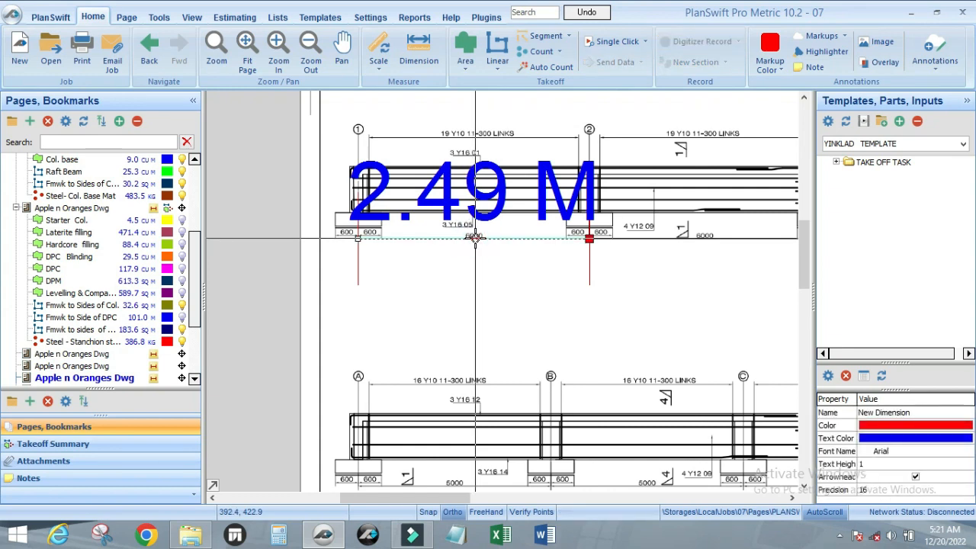
key(Delete)
Step: Examine the drawing scales stated in the title block against the ground beam elevations and sections 1-1 to 5-5
scroll(481, 215, down, 4)
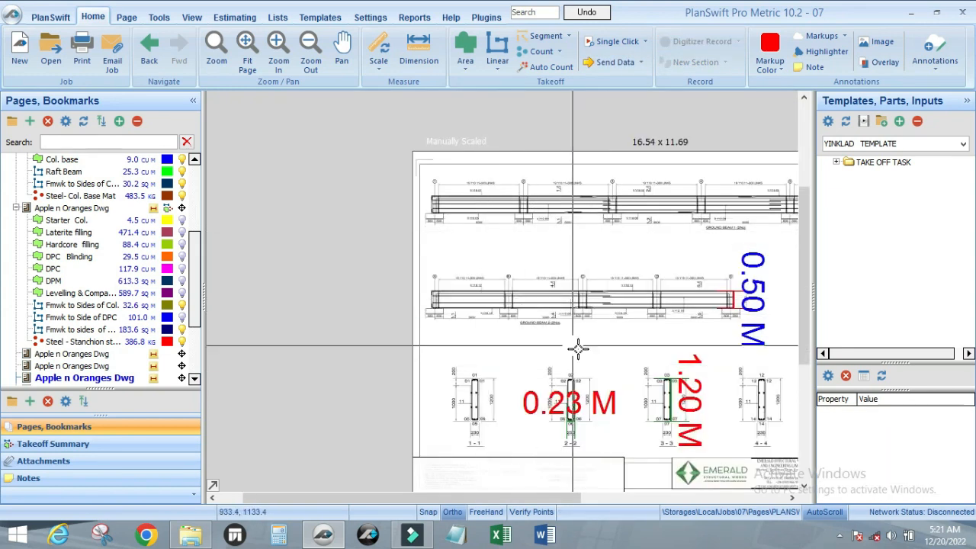
scroll(578, 349, up, 6)
scroll(556, 317, down, 6)
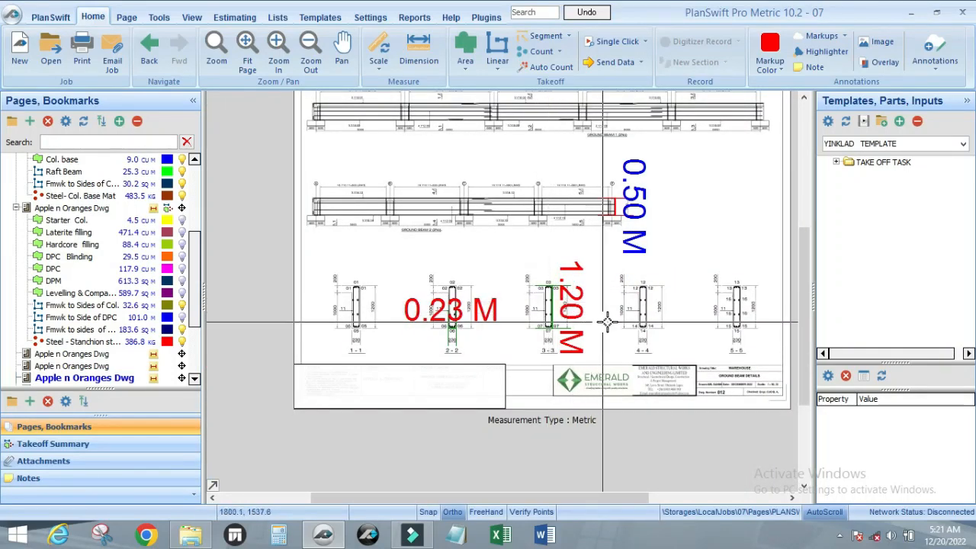
scroll(698, 369, up, 6)
scroll(698, 369, down, 6)
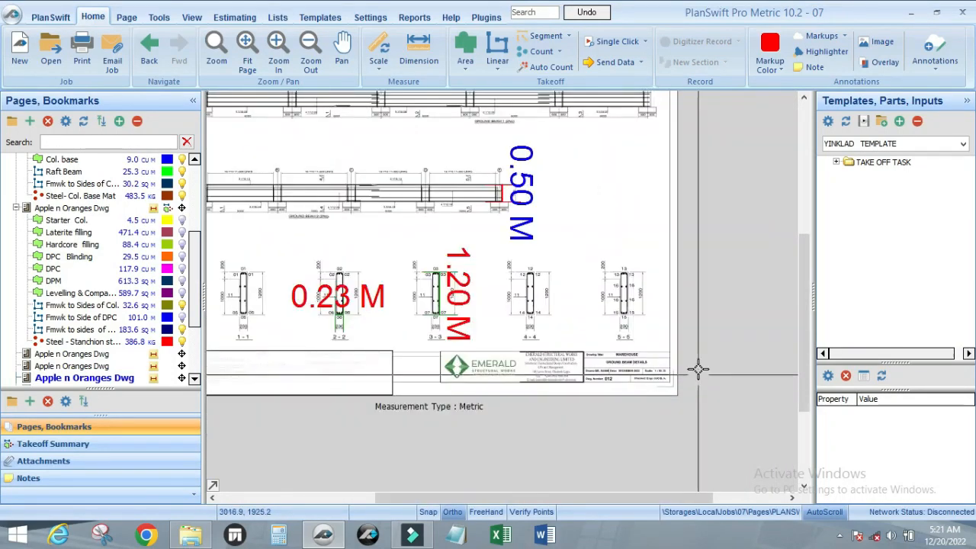
scroll(697, 369, up, 5)
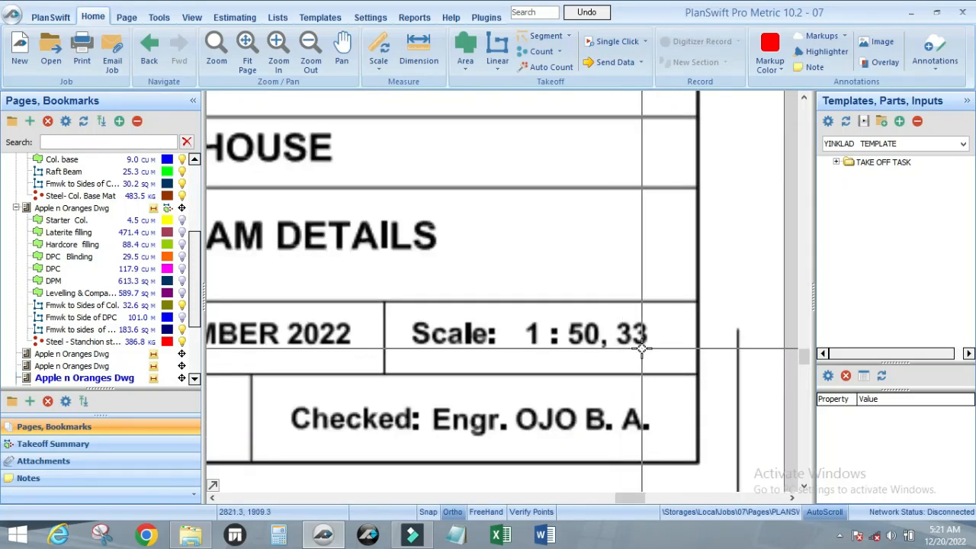
scroll(642, 348, down, 5)
scroll(643, 350, up, 4)
scroll(640, 353, down, 3)
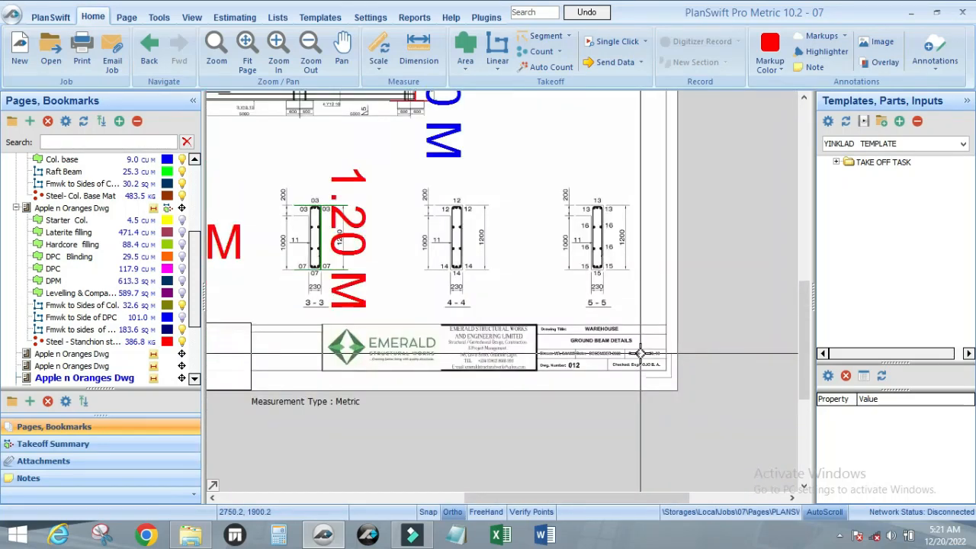
scroll(640, 353, up, 3)
scroll(629, 344, up, 1)
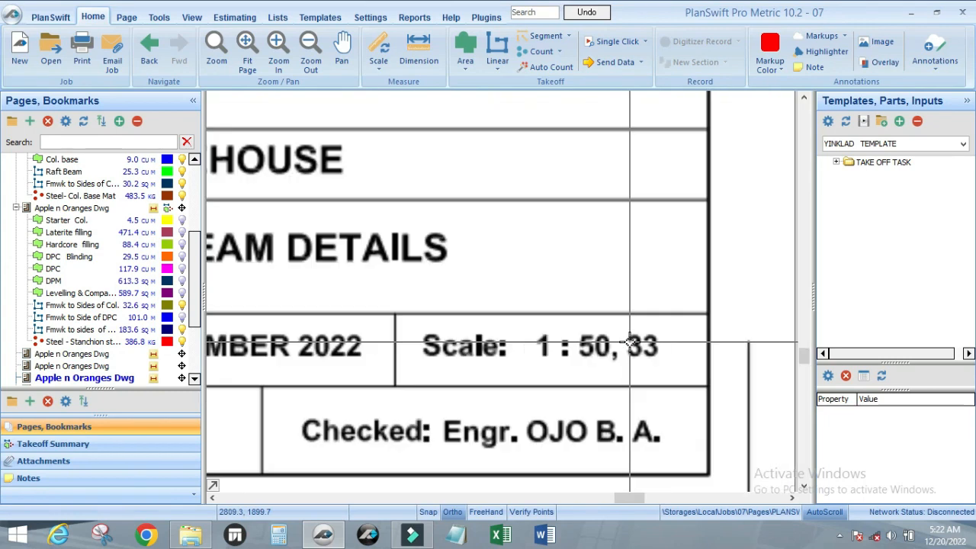
scroll(634, 351, down, 2)
scroll(634, 353, up, 2)
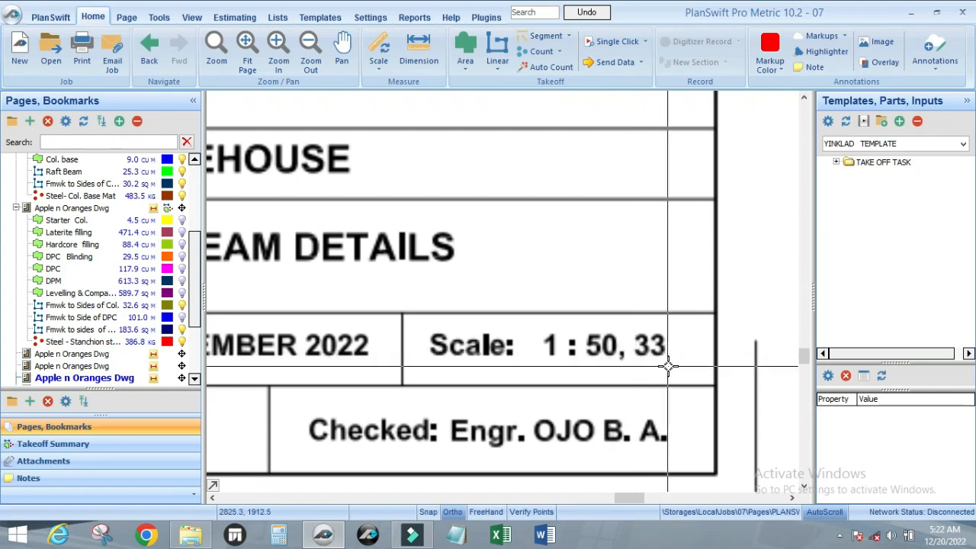
scroll(668, 366, down, 4)
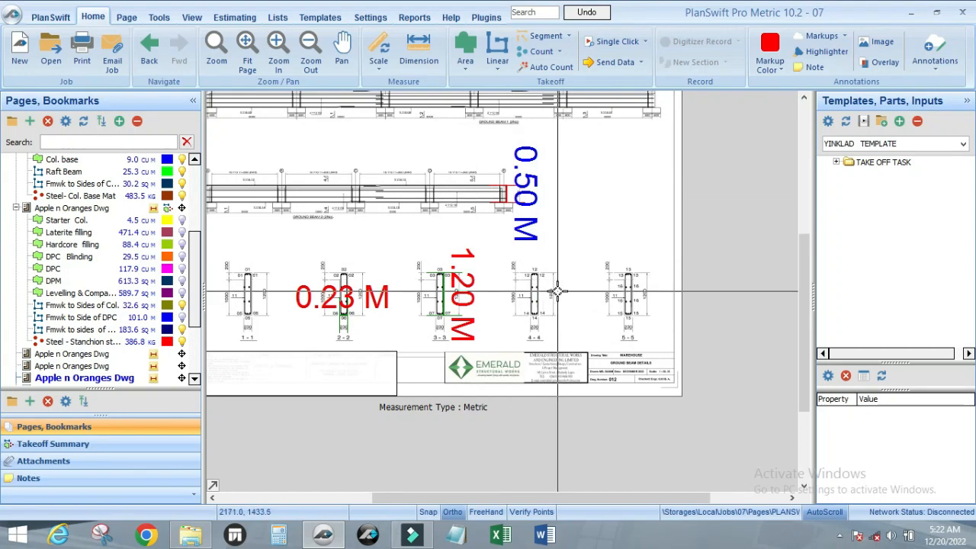
scroll(667, 373, up, 5)
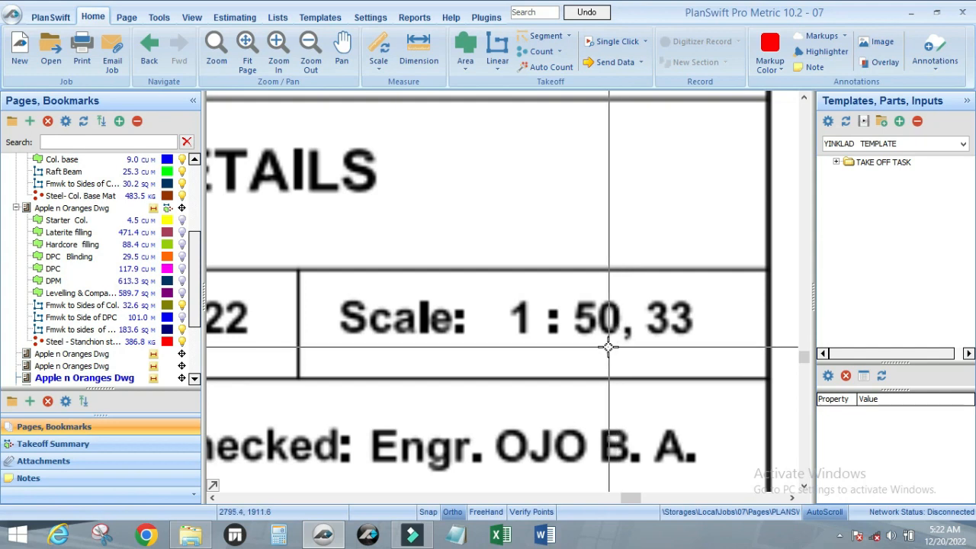
scroll(570, 341, down, 2)
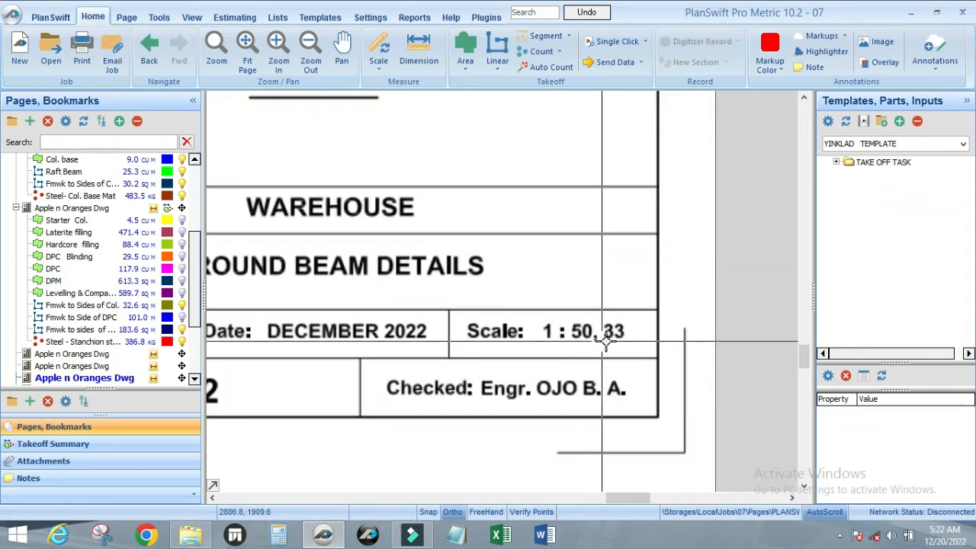
scroll(629, 340, down, 3)
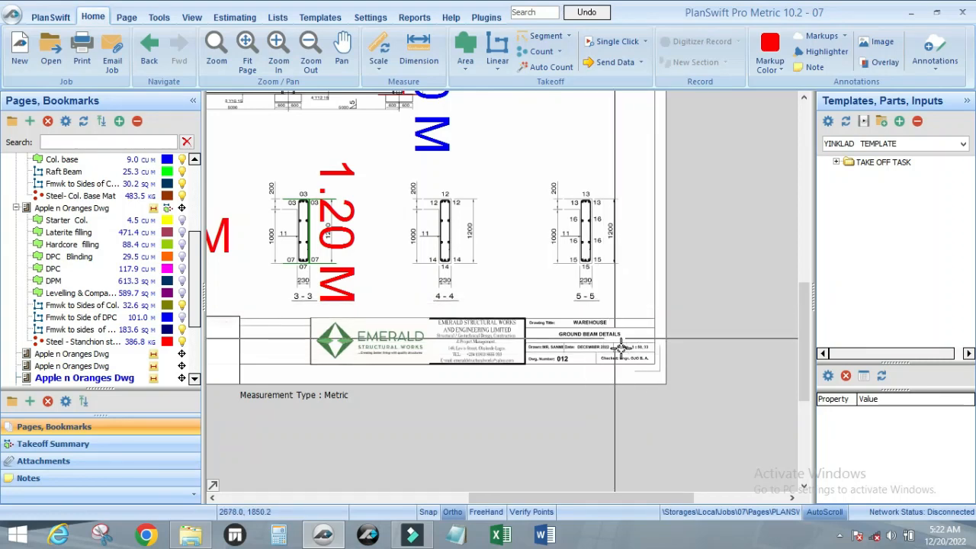
scroll(621, 354, down, 2)
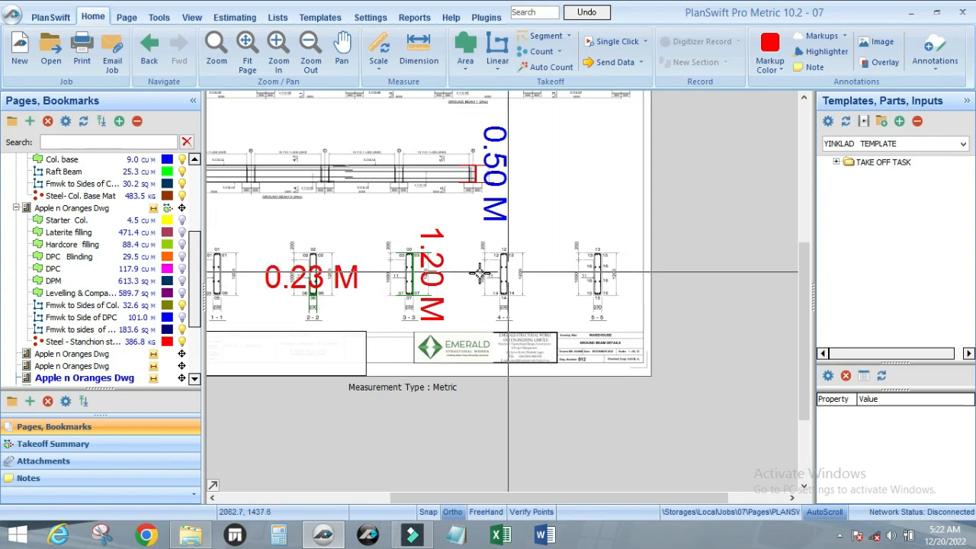
Step: Rename the current ground beam details page as "Apple Oranges Dwg 3"
scroll(111, 373, down, 2)
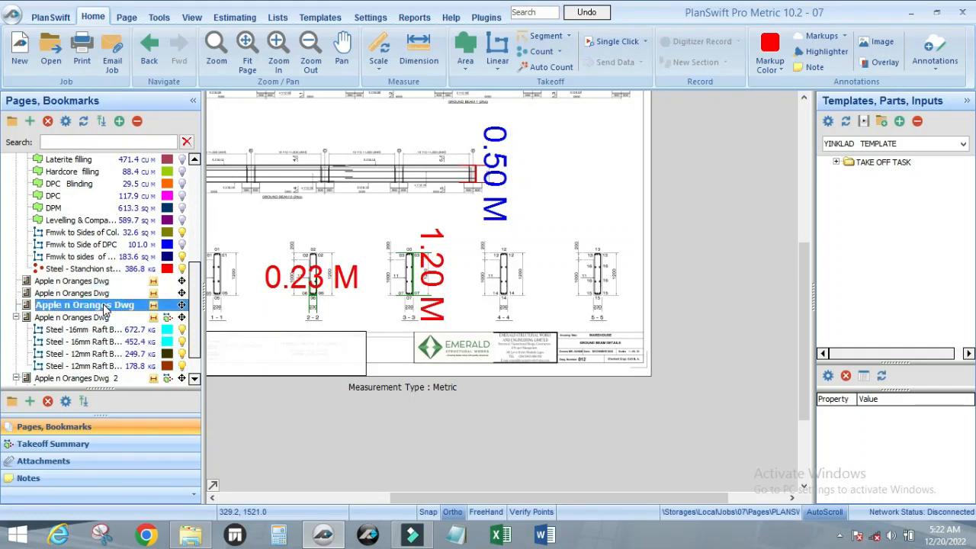
right_click(105, 308)
click(128, 317)
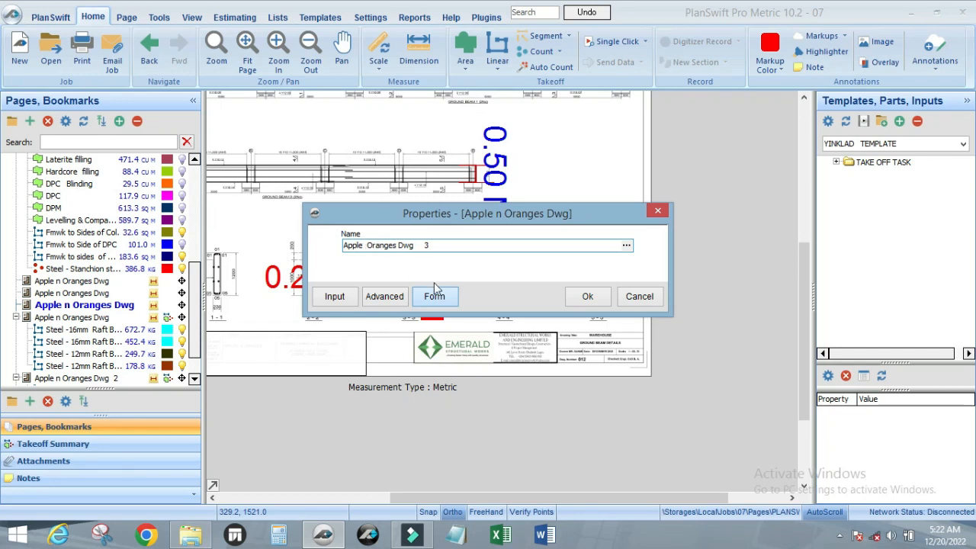
Step: Open the name properties of the Apple Oranges Dwg 3 page
right_click(97, 307)
click(107, 312)
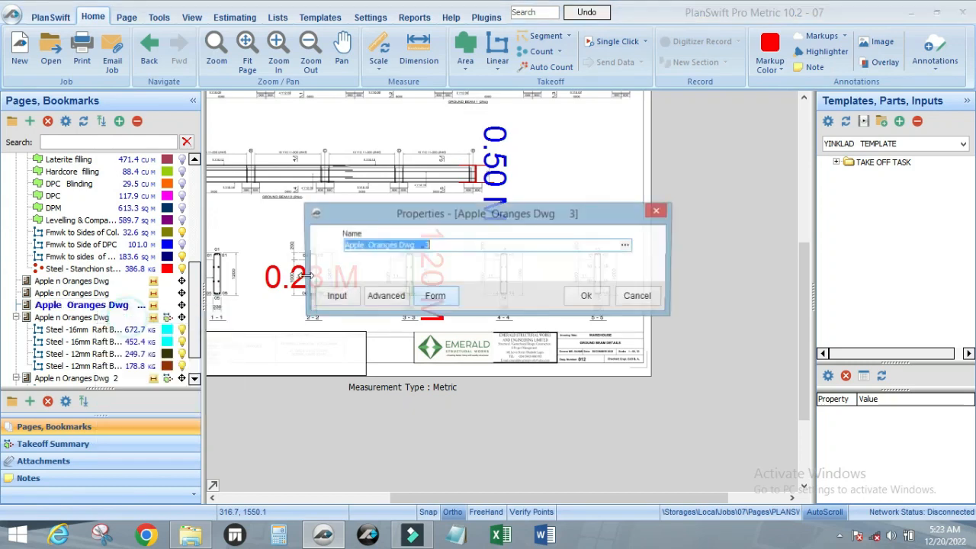